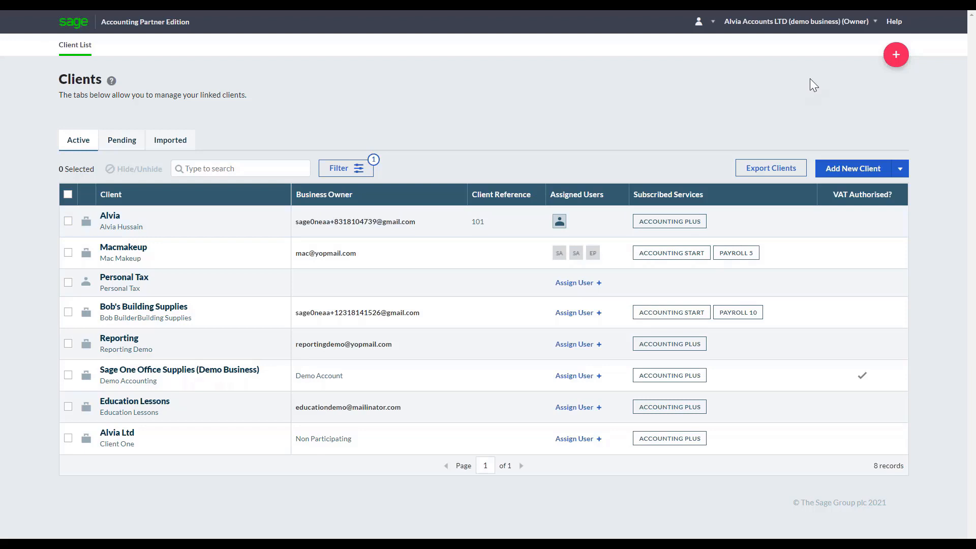
pyautogui.click(895, 54)
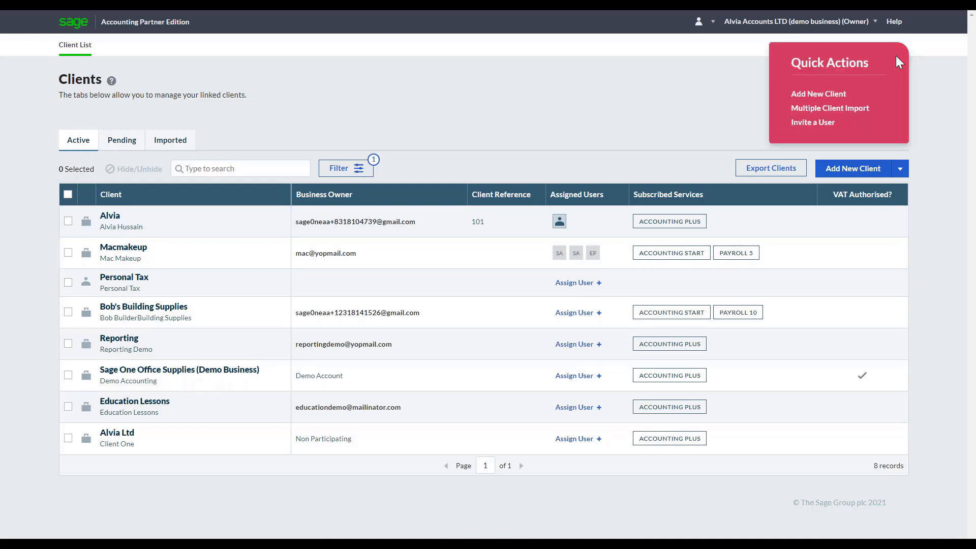
pyautogui.click(826, 123)
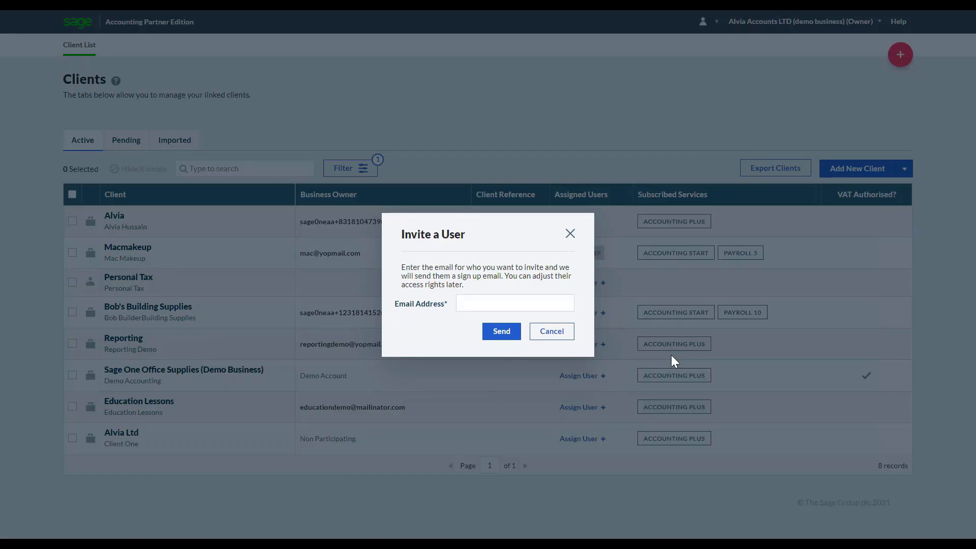
pyautogui.click(570, 233)
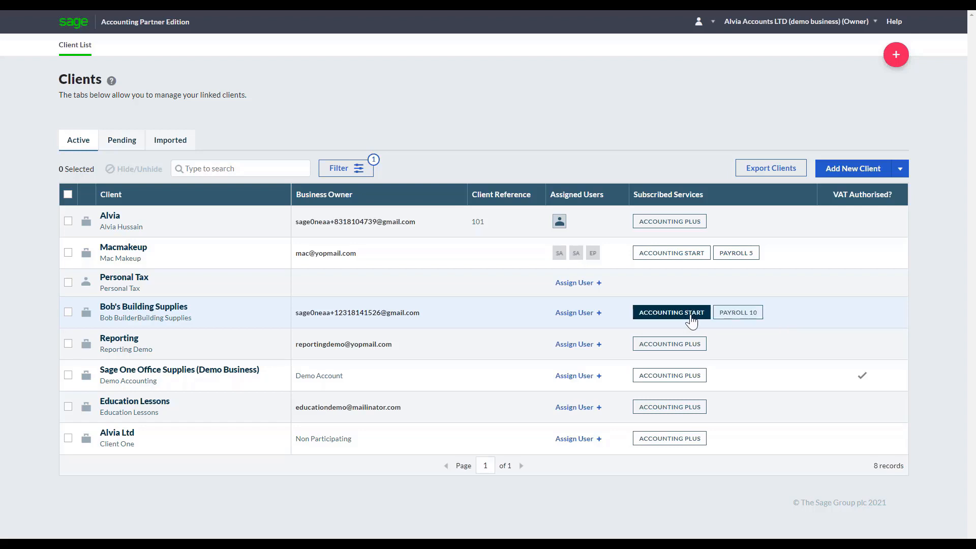
# Open the Payroll 10 service for Bob's Building Supplies and complete its setup with Monthly HMRC submissions and Bank Transfer as the tax payment method.
pyautogui.click(746, 319)
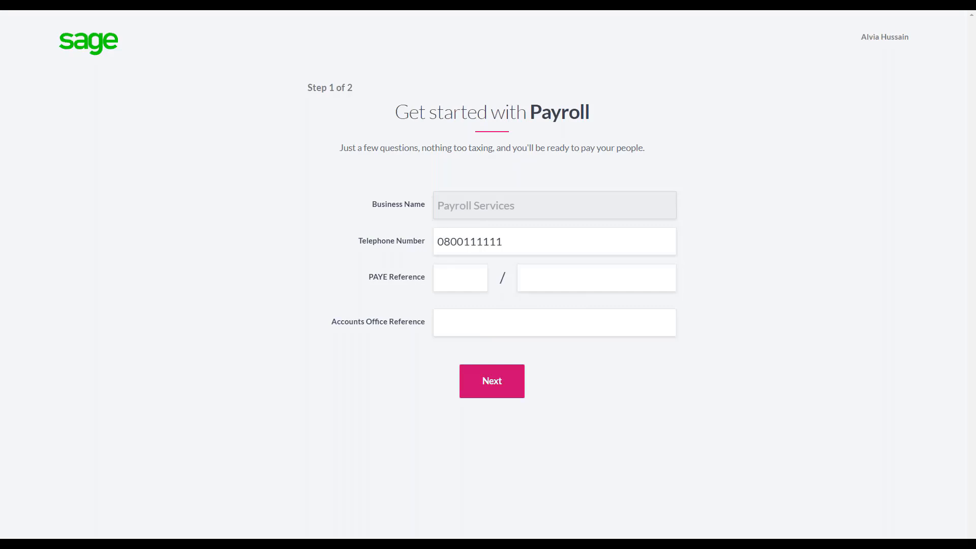
pyautogui.click(489, 380)
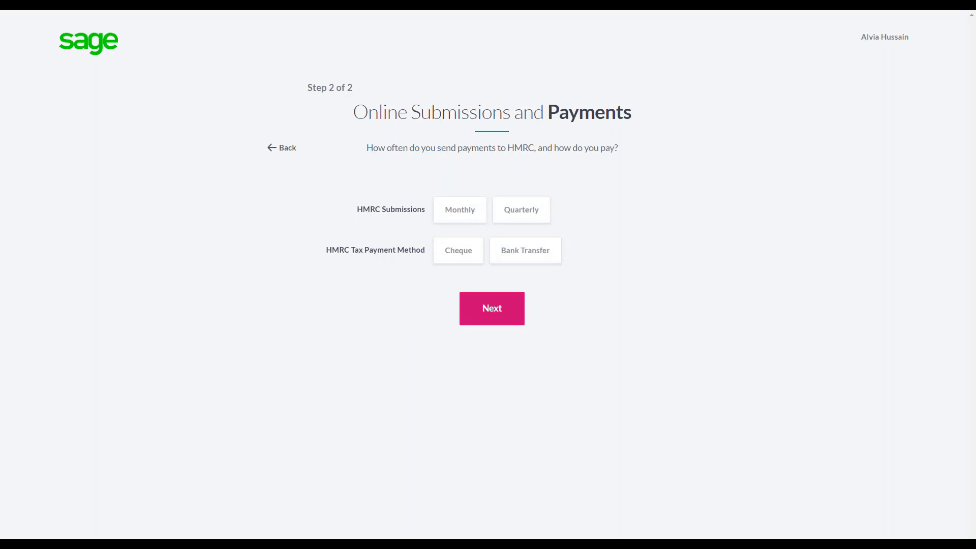
pyautogui.click(459, 216)
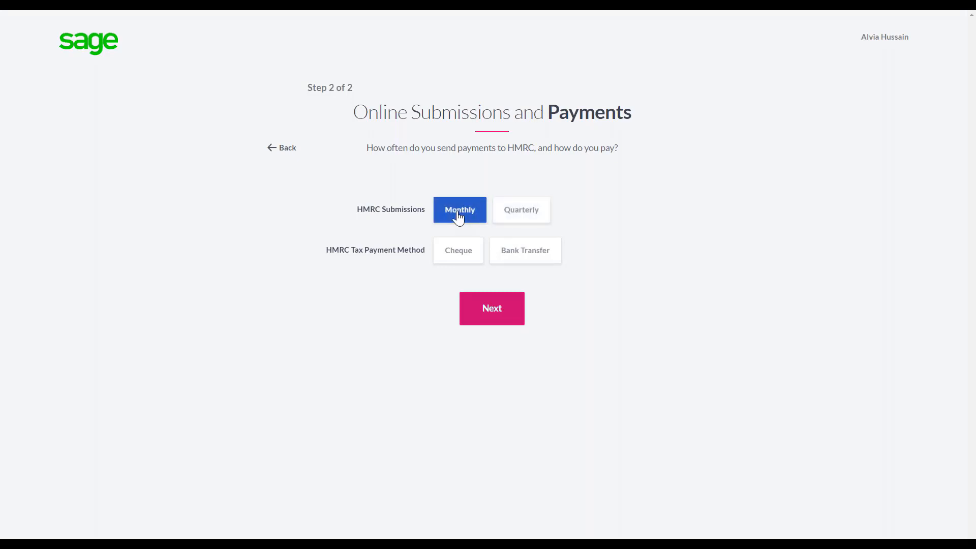
pyautogui.click(504, 246)
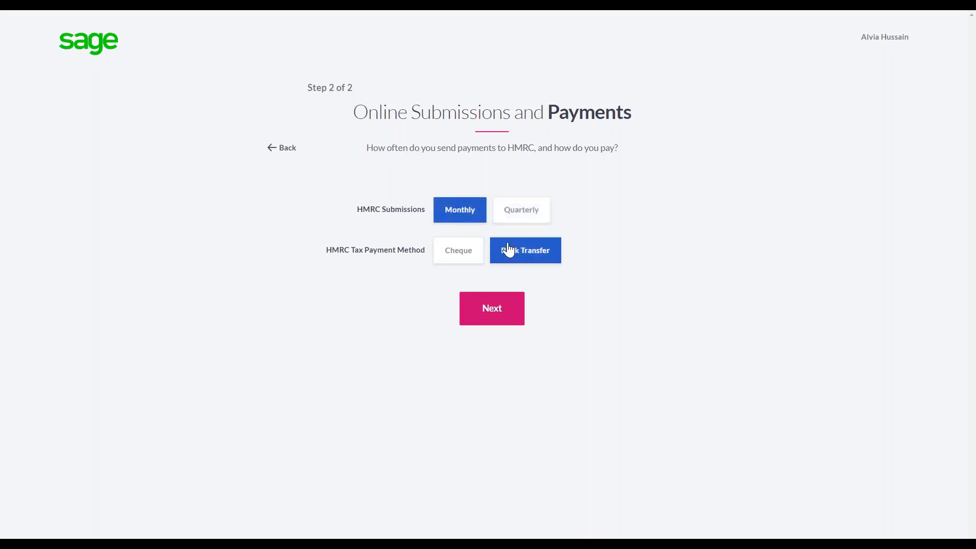
pyautogui.click(503, 315)
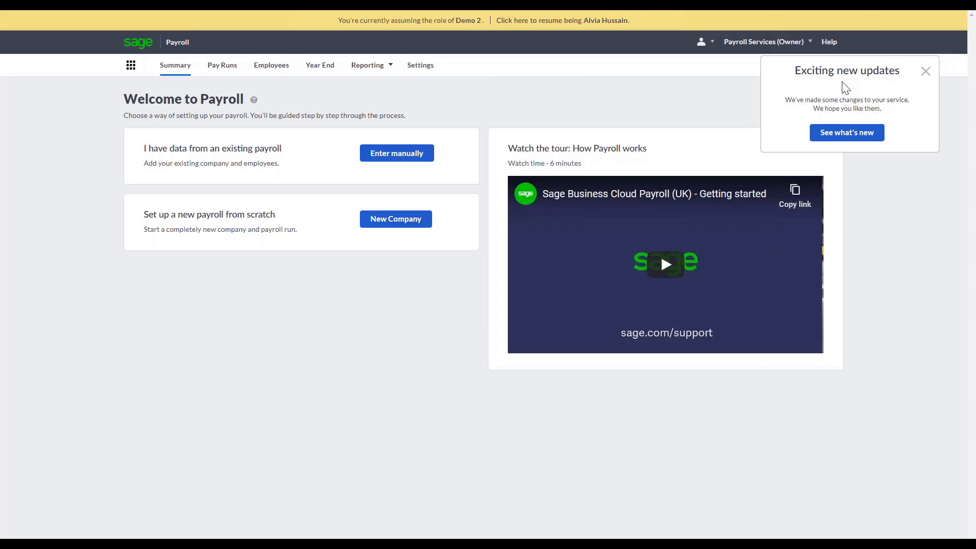
# Start manual entry of existing payroll data, keeping Monthly P32 reporting and Bank Transfer, with Month 8 (November 2020) as the last completed period.
pyautogui.click(926, 71)
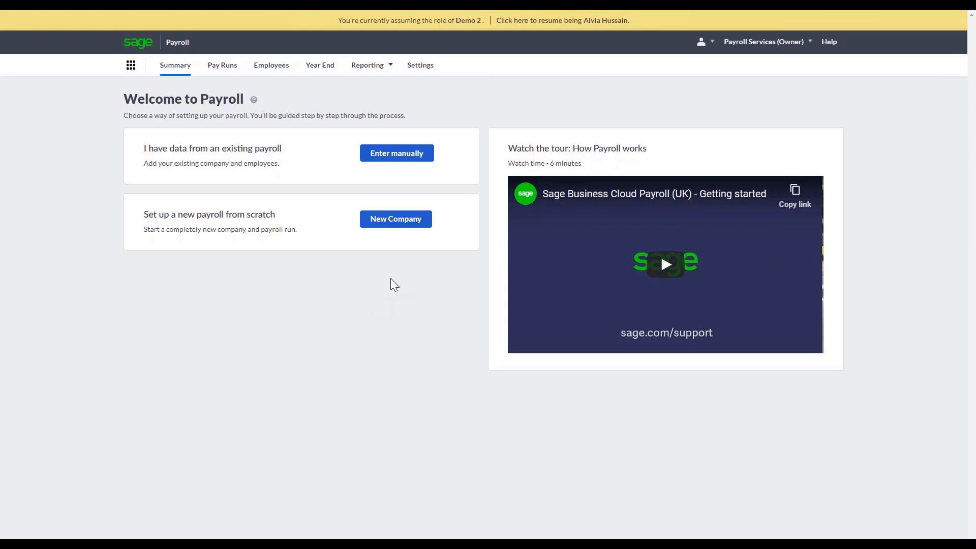
pyautogui.click(379, 153)
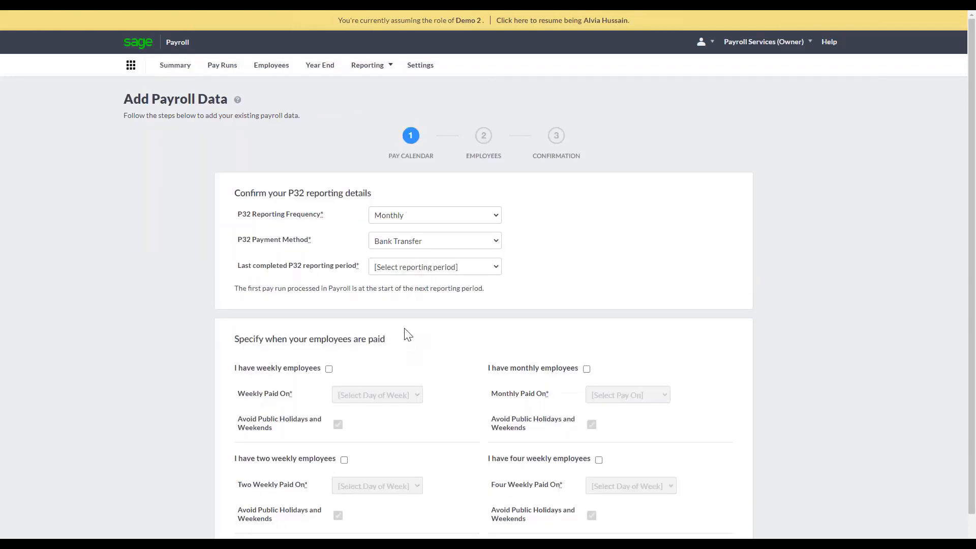
pyautogui.click(418, 219)
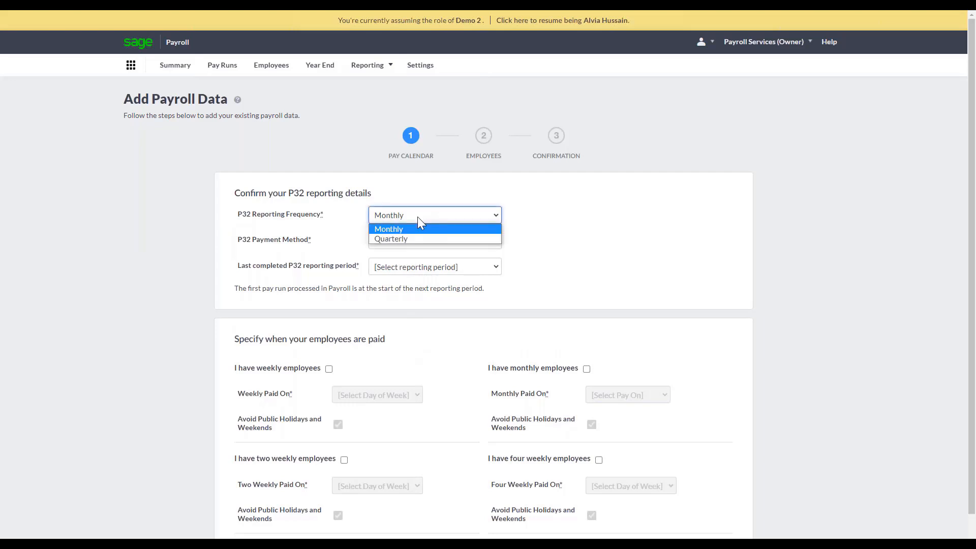
pyautogui.click(417, 217)
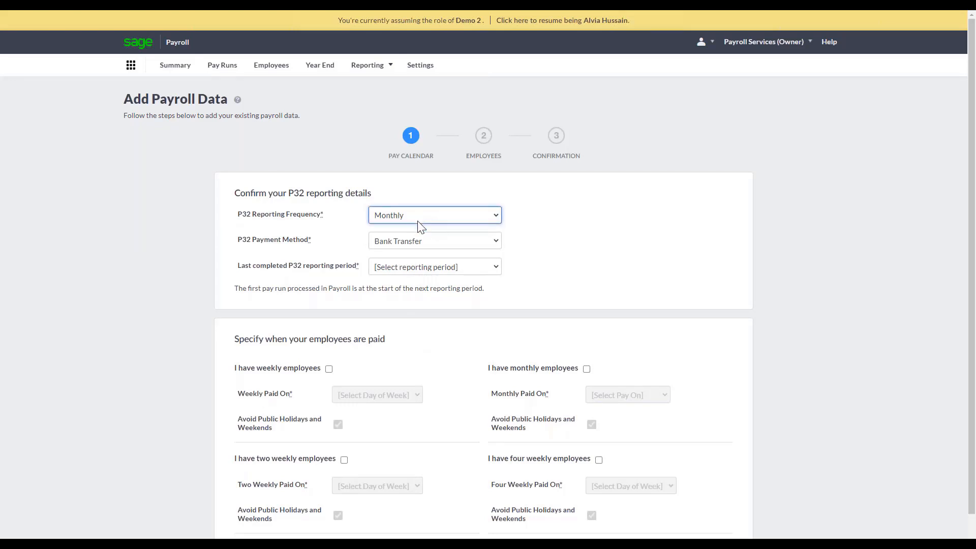
pyautogui.click(396, 243)
pyautogui.click(396, 263)
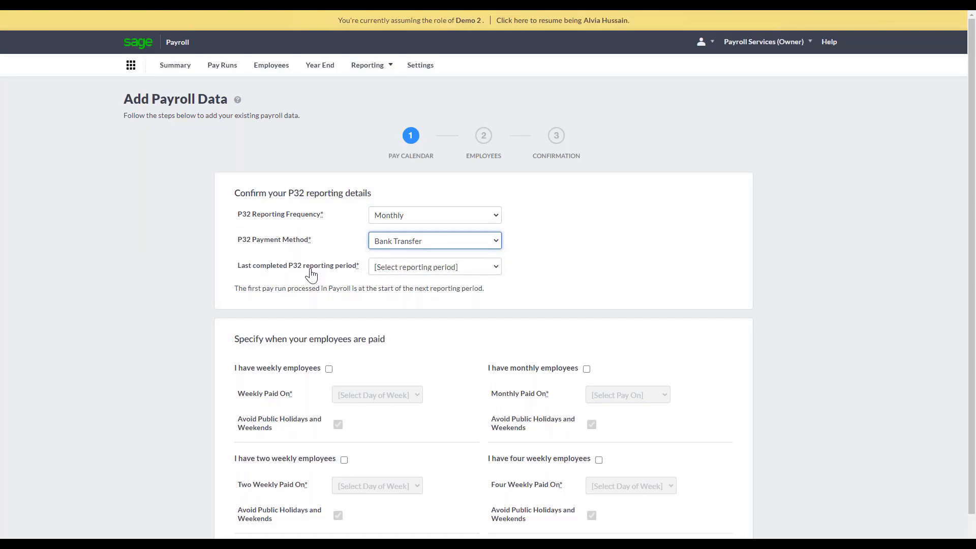
pyautogui.click(410, 269)
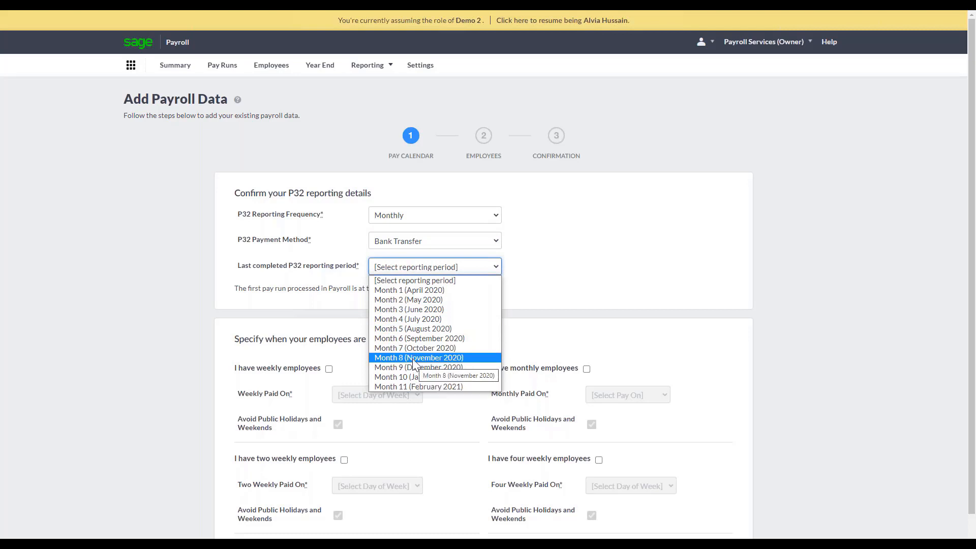
pyautogui.click(413, 358)
# Specify that there are monthly employees paid on the last day of month, and continue to the employees stage.
pyautogui.scroll(-1, 415, 364)
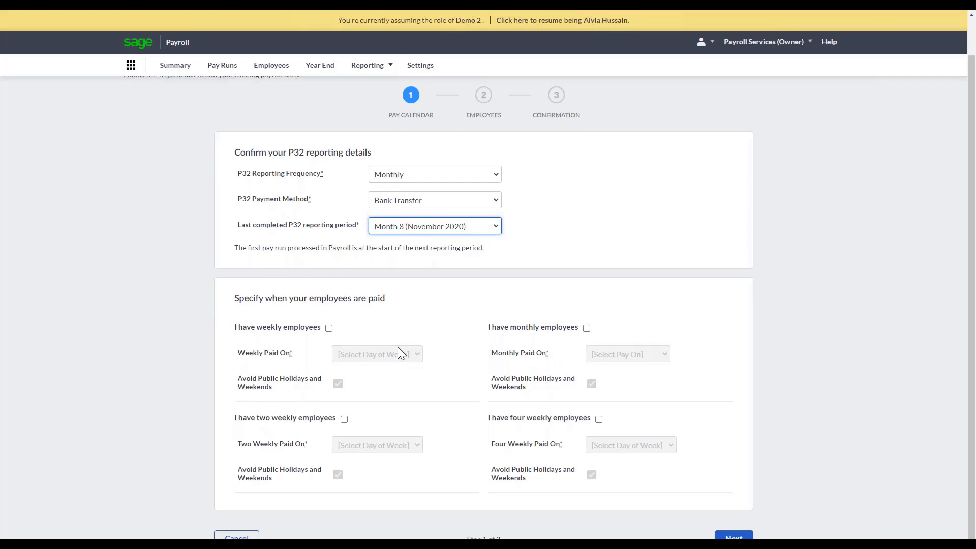
pyautogui.click(587, 328)
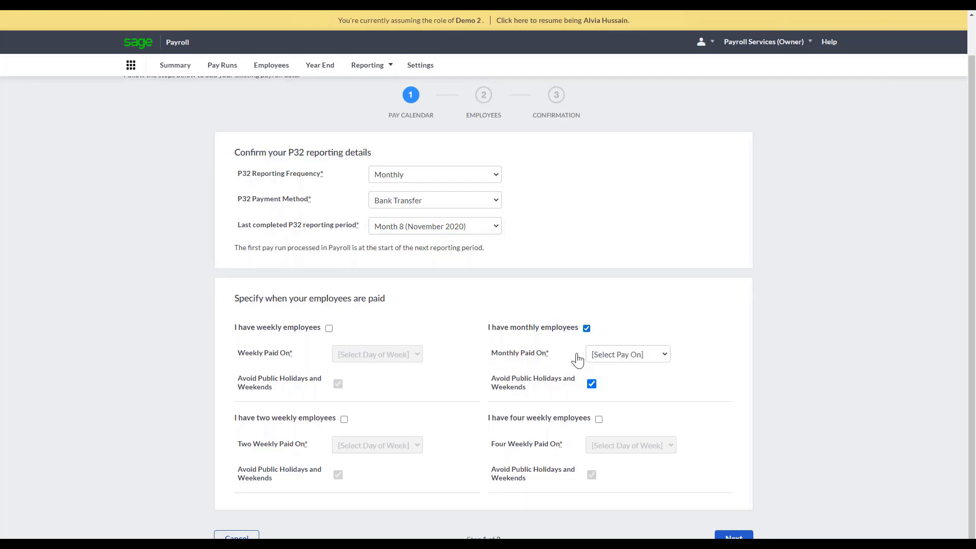
pyautogui.click(638, 356)
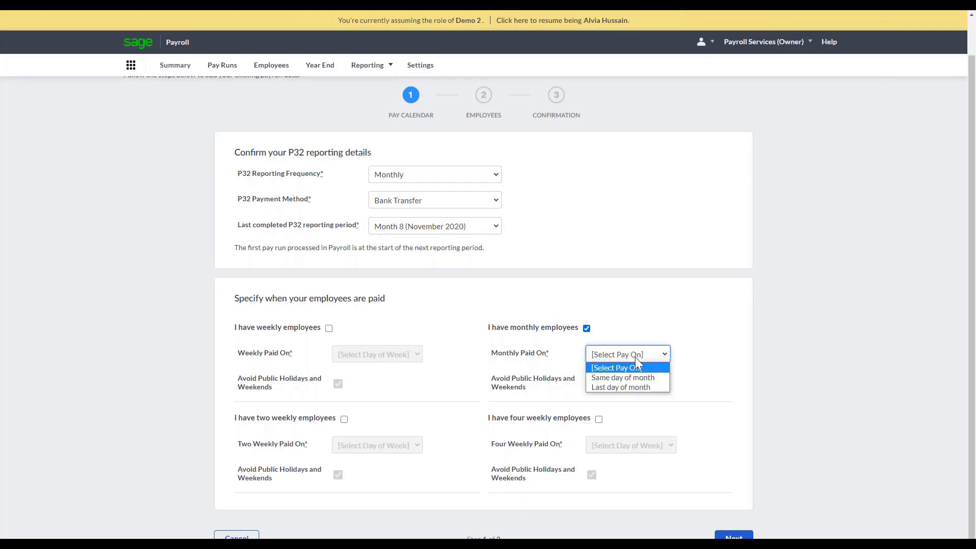
pyautogui.click(621, 387)
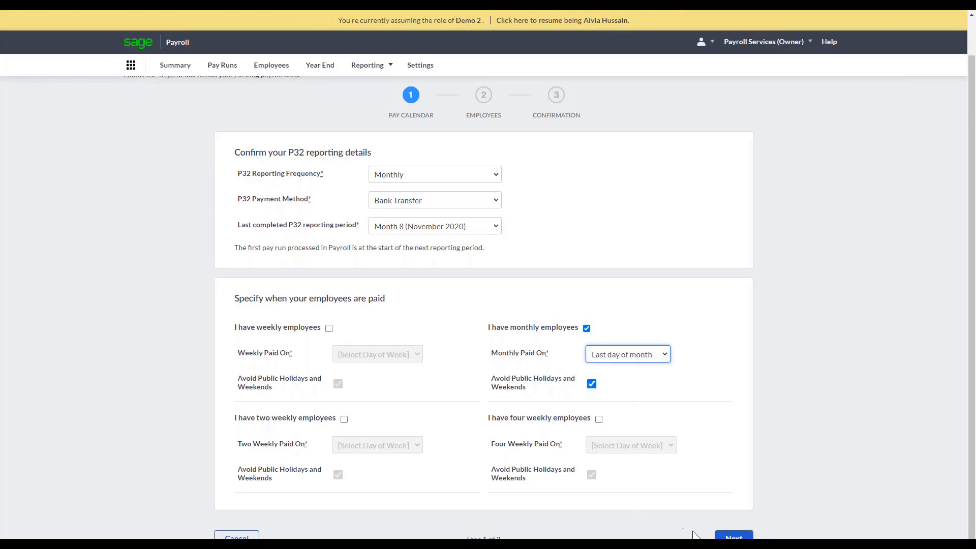
pyautogui.click(734, 536)
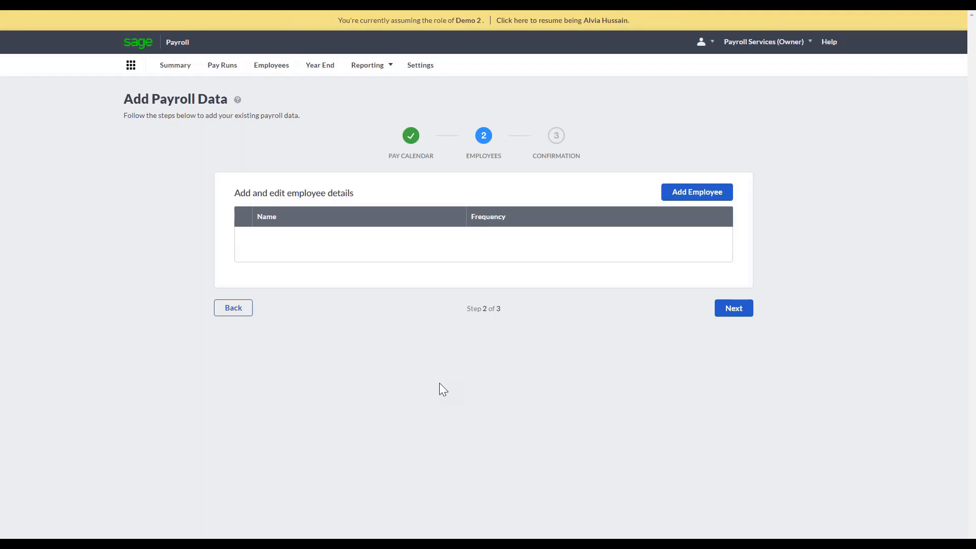
# Add an employee and fill in the forename, surname, date of birth and gender.
pyautogui.click(685, 200)
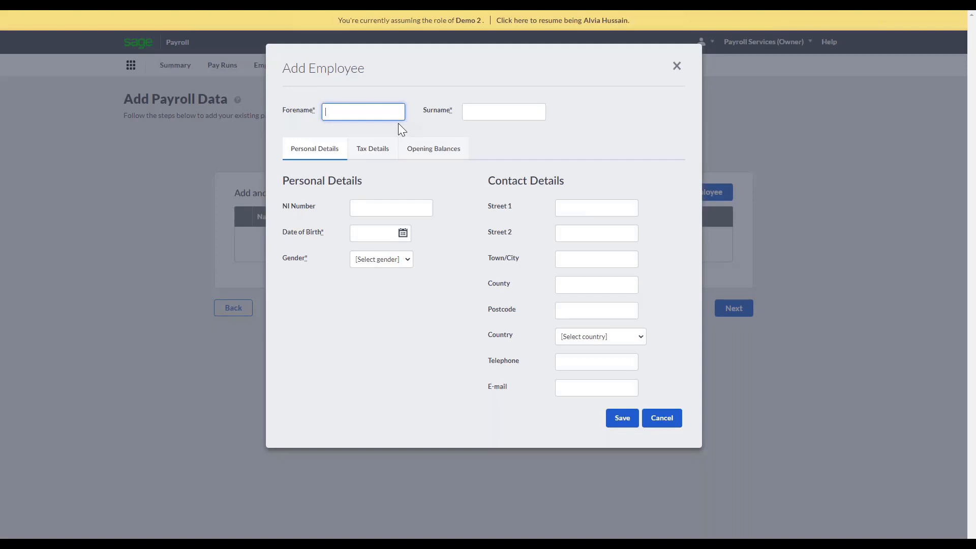
pyautogui.write('Jo')
pyautogui.click(494, 115)
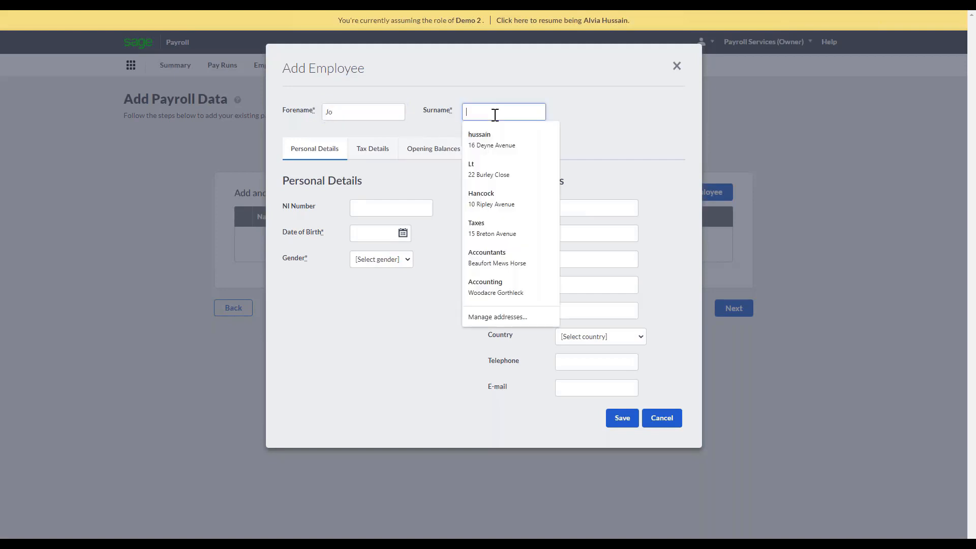
pyautogui.write('Bloggs')
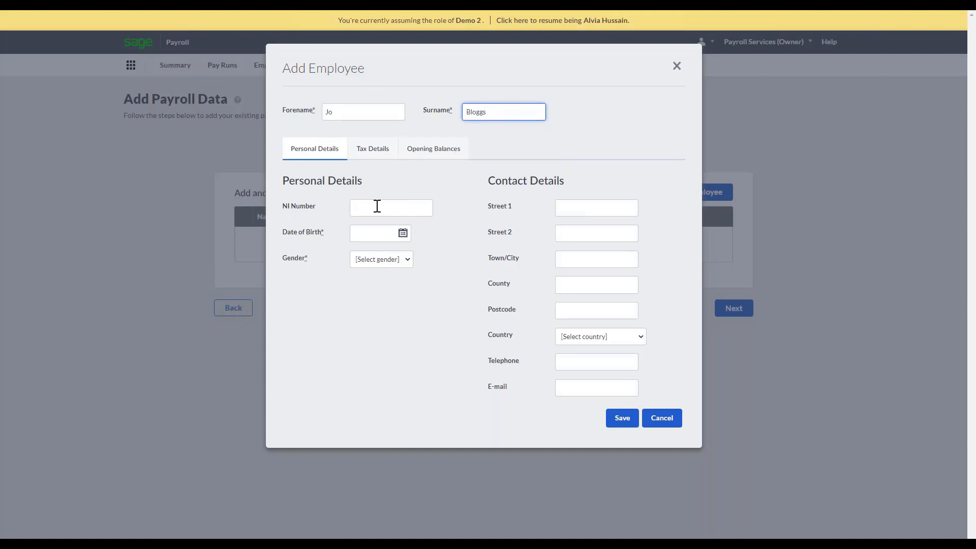
pyautogui.click(403, 234)
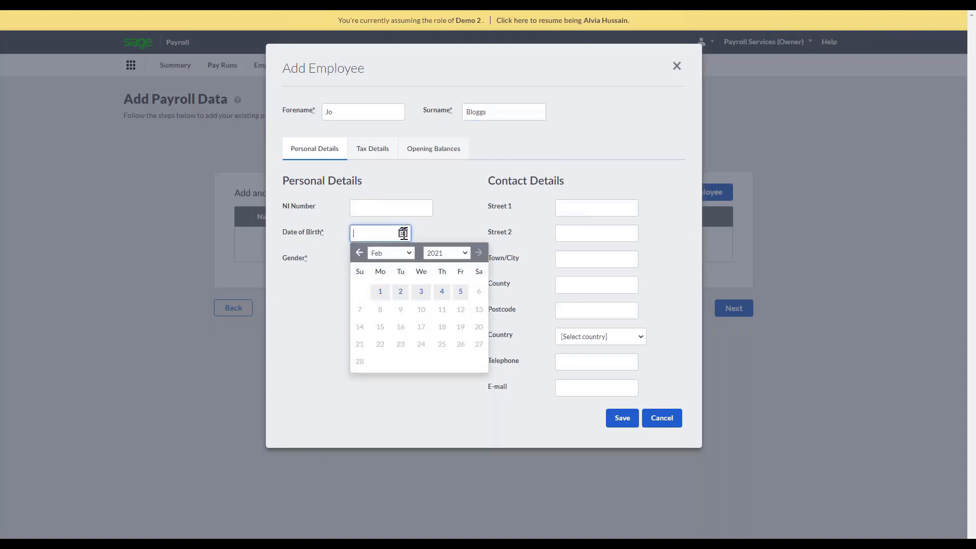
pyautogui.click(443, 253)
pyautogui.click(436, 265)
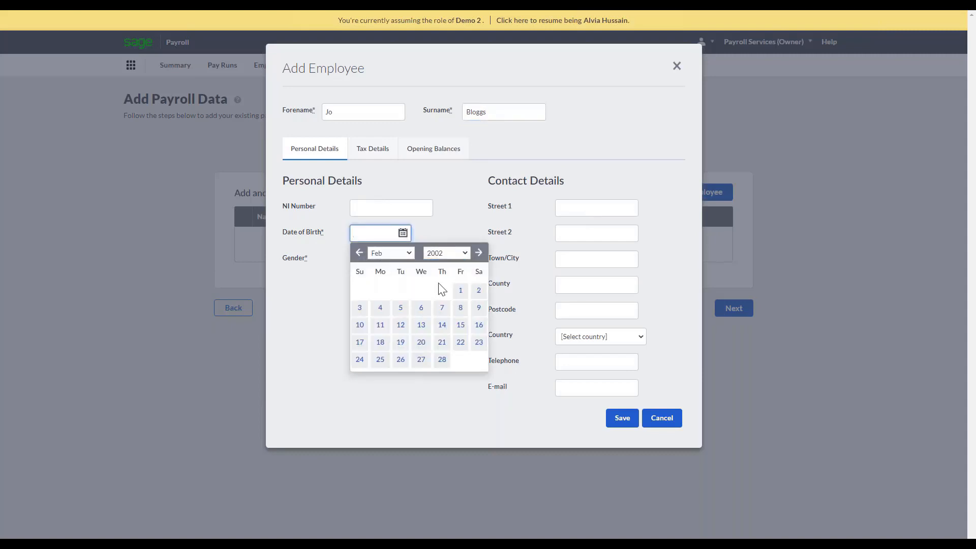
pyautogui.click(458, 292)
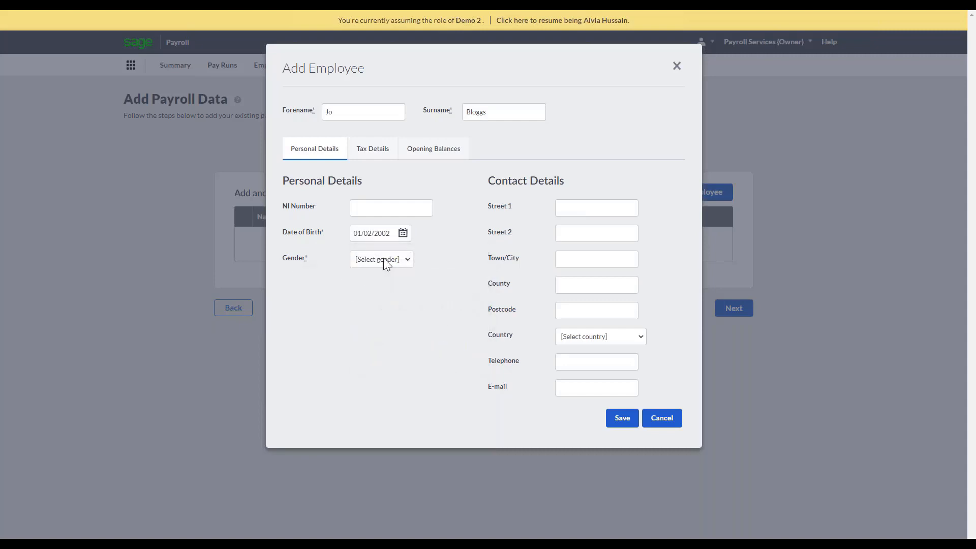
pyautogui.click(383, 259)
pyautogui.click(385, 290)
# Set the employee's pay cycle to Monthly and the contracted weekly hours to 30 hrs or more in the tax details.
pyautogui.click(372, 149)
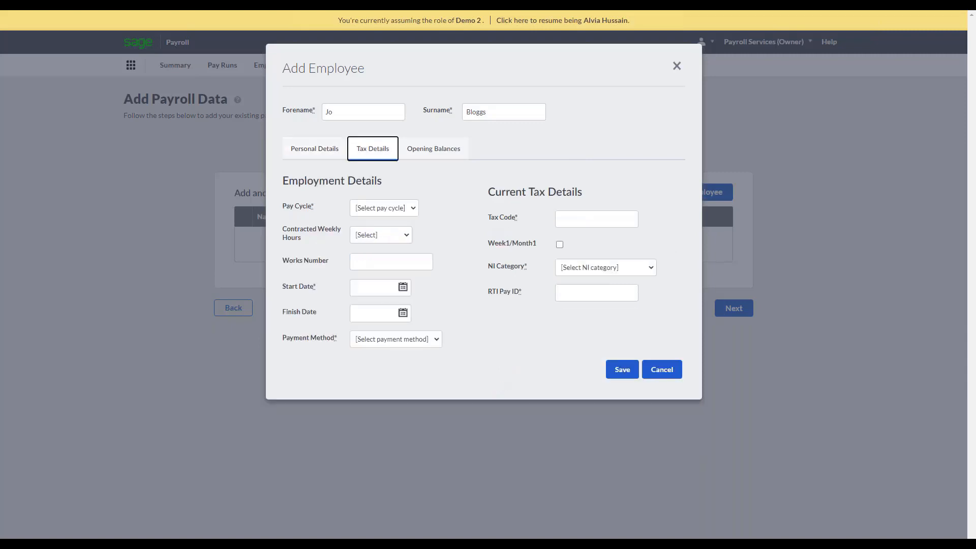
pyautogui.click(382, 208)
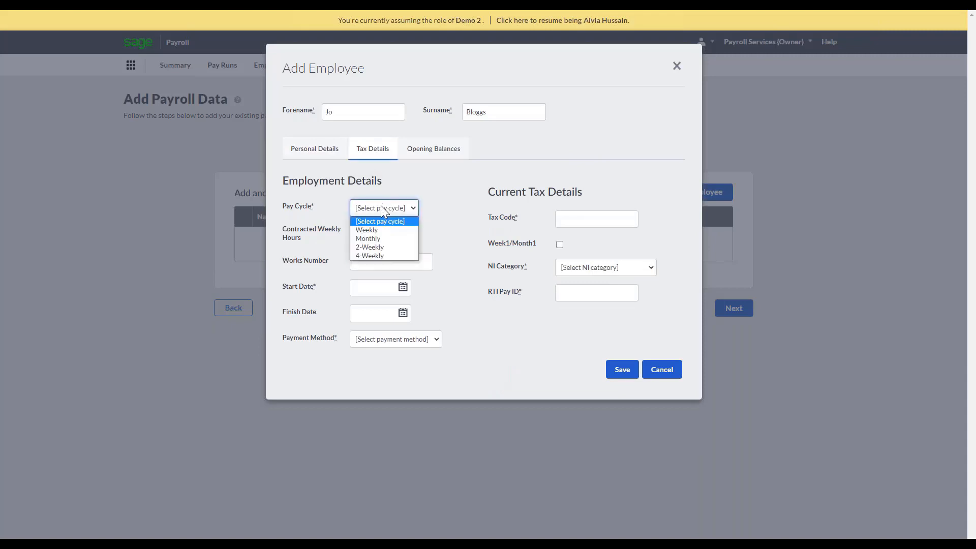
pyautogui.click(383, 238)
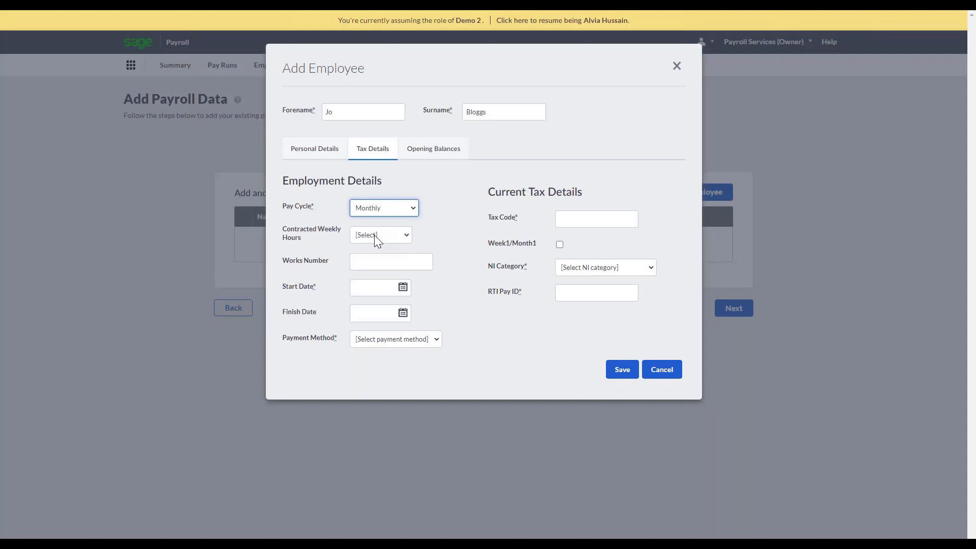
pyautogui.click(374, 235)
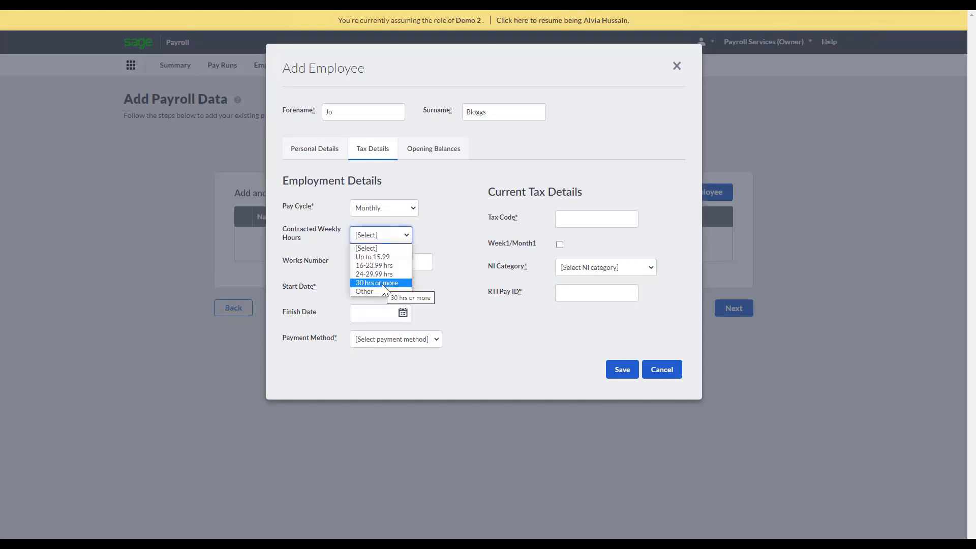
pyautogui.click(382, 284)
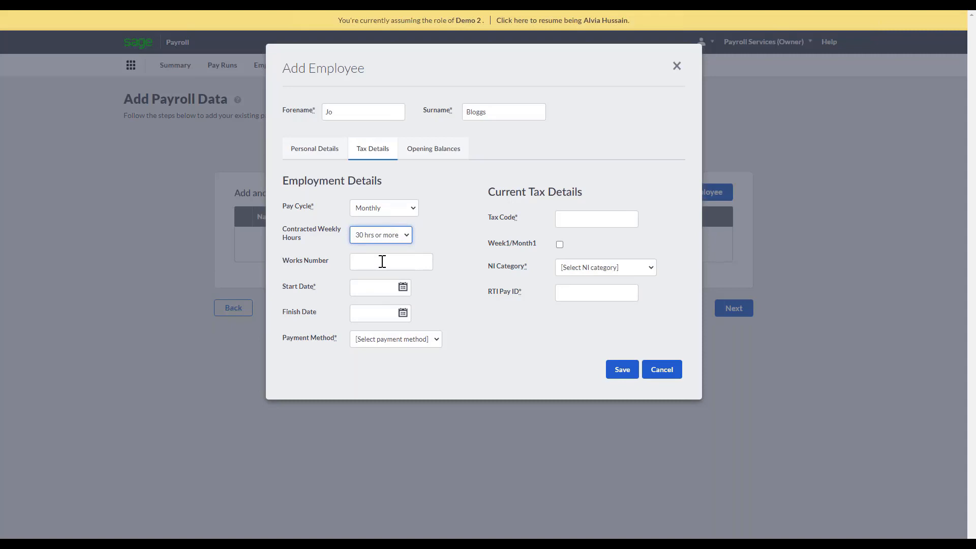
# Set the employee's start date to 28/02/2018 and the payment method to Bank Transfer.
pyautogui.click(403, 287)
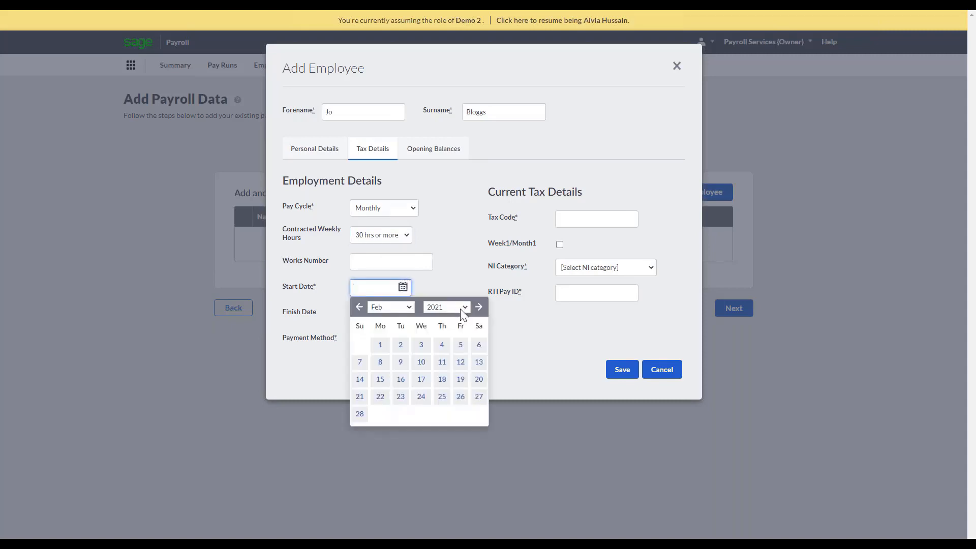
pyautogui.click(442, 307)
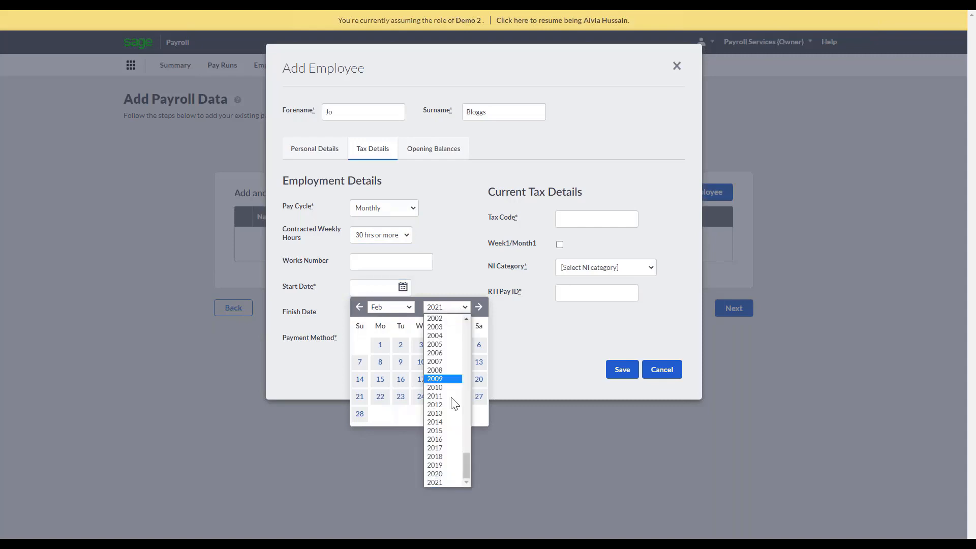
pyautogui.click(450, 462)
pyautogui.click(421, 414)
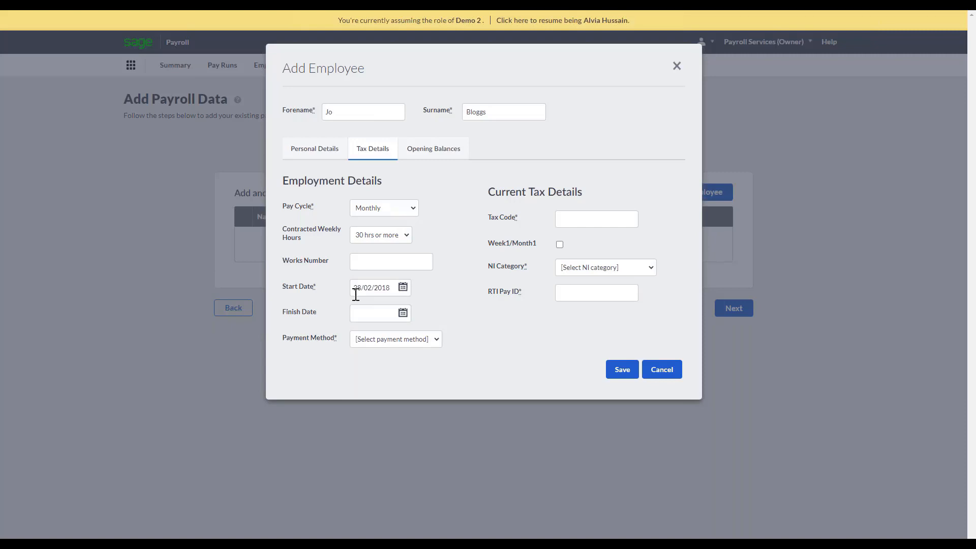
pyautogui.click(390, 340)
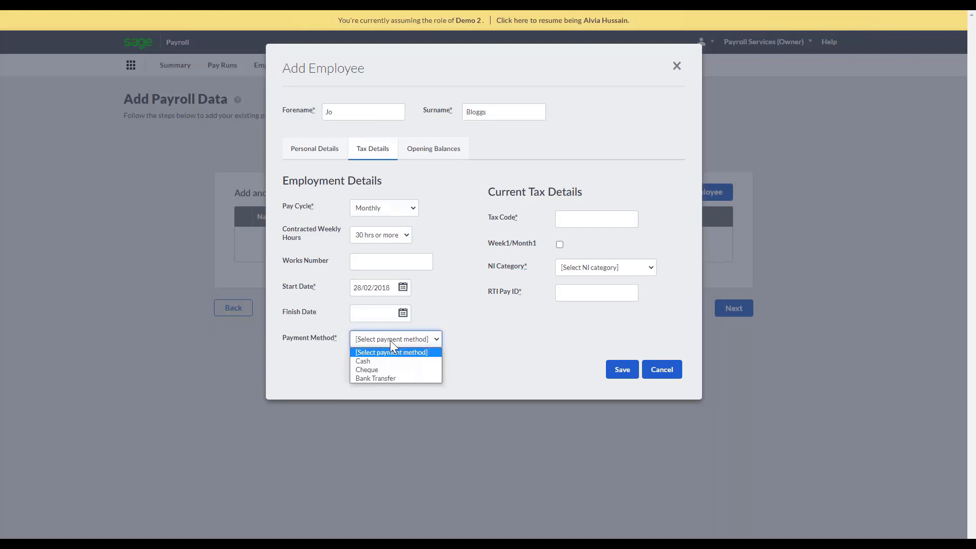
pyautogui.click(380, 379)
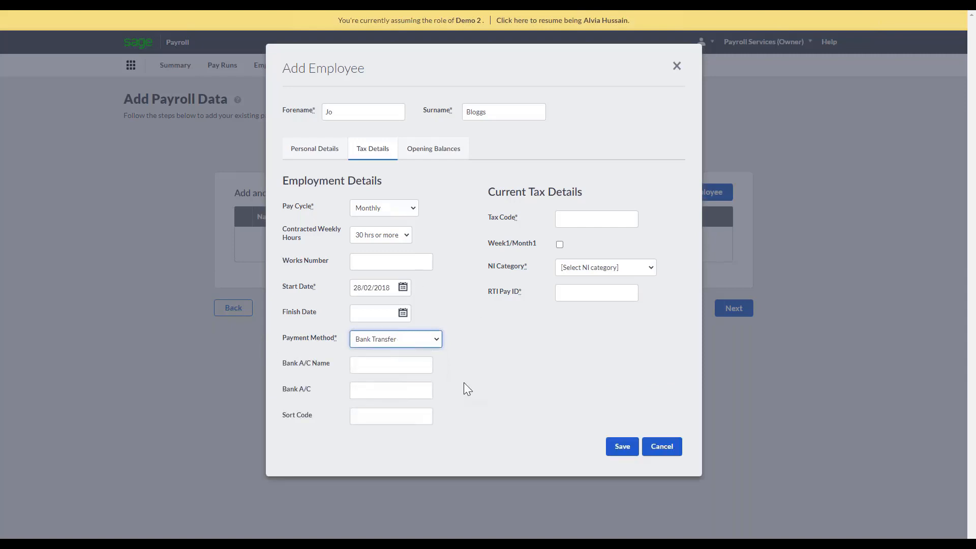
# Set the employee's tax code to 1000L and the NI category to A (Over 21 Standard Rate).
pyautogui.click(575, 217)
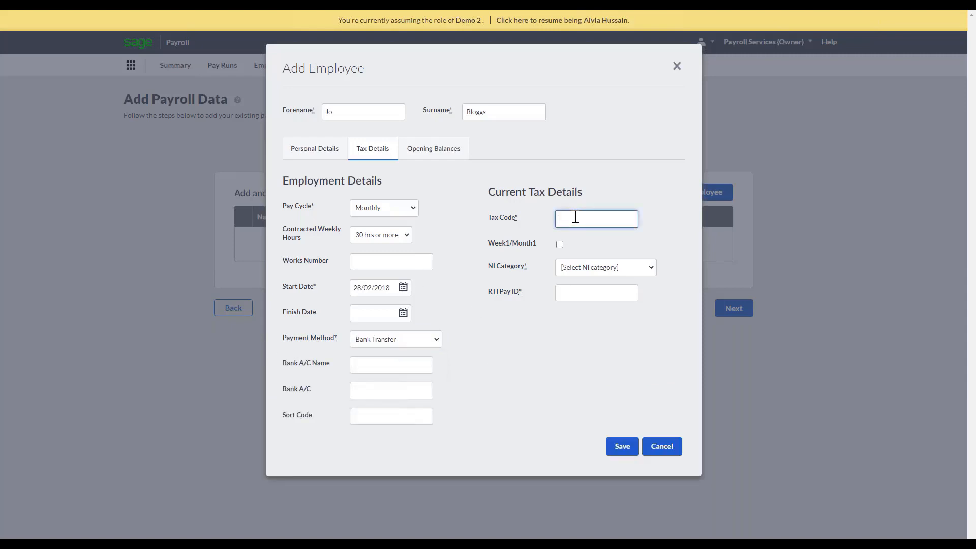
pyautogui.write('1000L')
pyautogui.click(583, 278)
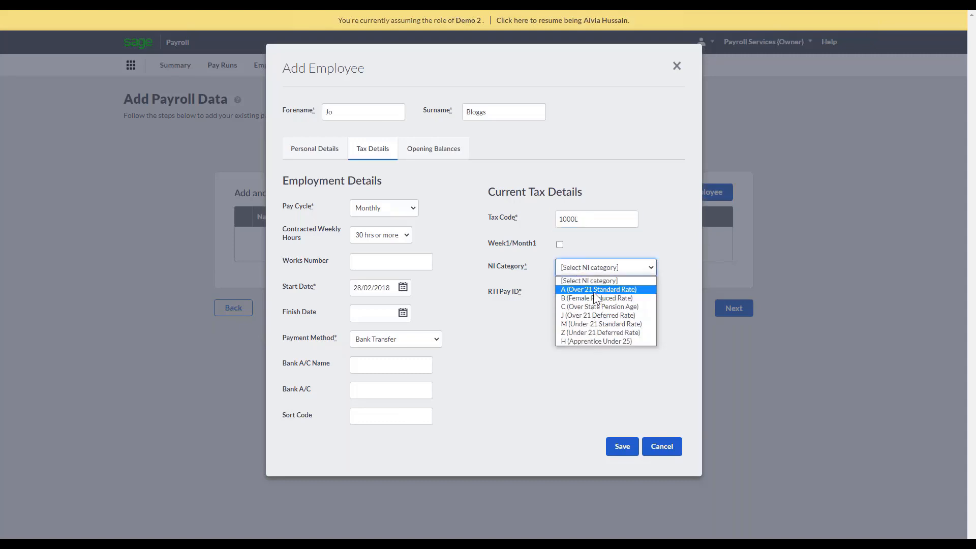
pyautogui.click(593, 291)
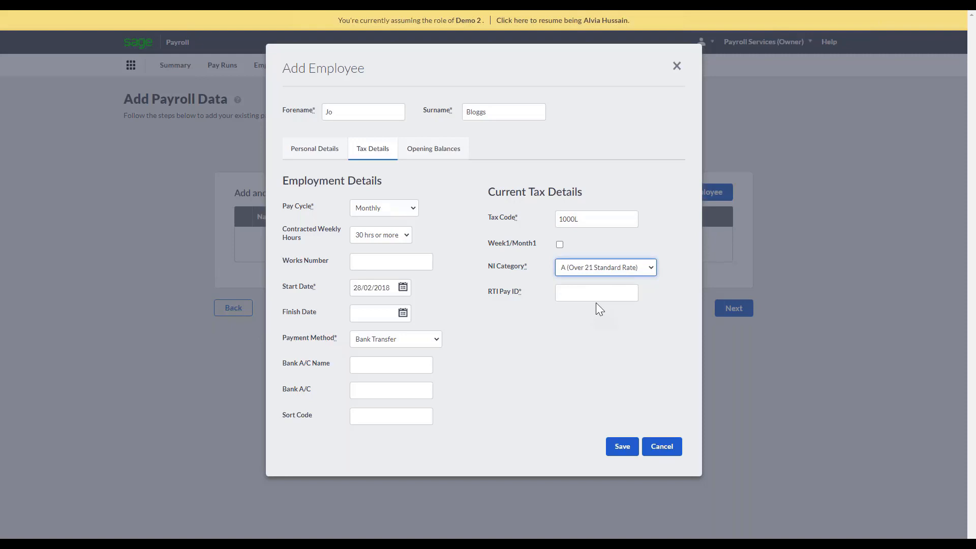
# Enter the employee's RTI Pay ID in the current tax details.
pyautogui.click(610, 292)
pyautogui.write('S')
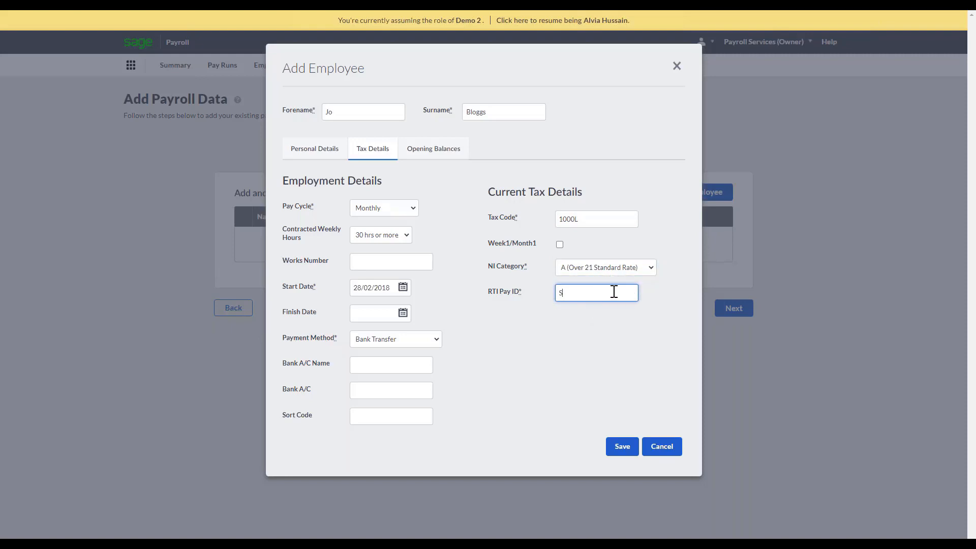
pyautogui.write('I-01')
# In the opening balances, mark the employee as paid this tax year, with taxable pay of 2500 and tax of 1000.
pyautogui.click(436, 154)
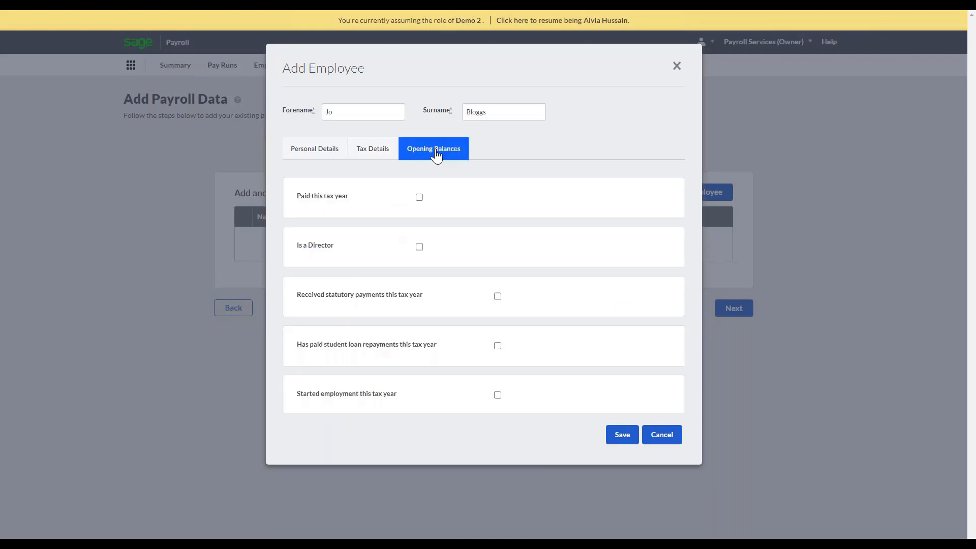
pyautogui.click(420, 197)
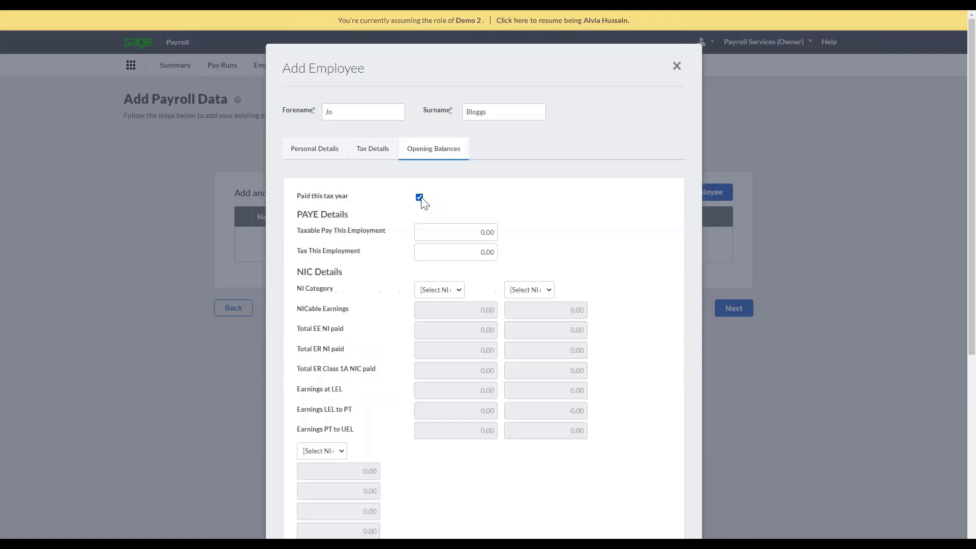
pyautogui.click(482, 231)
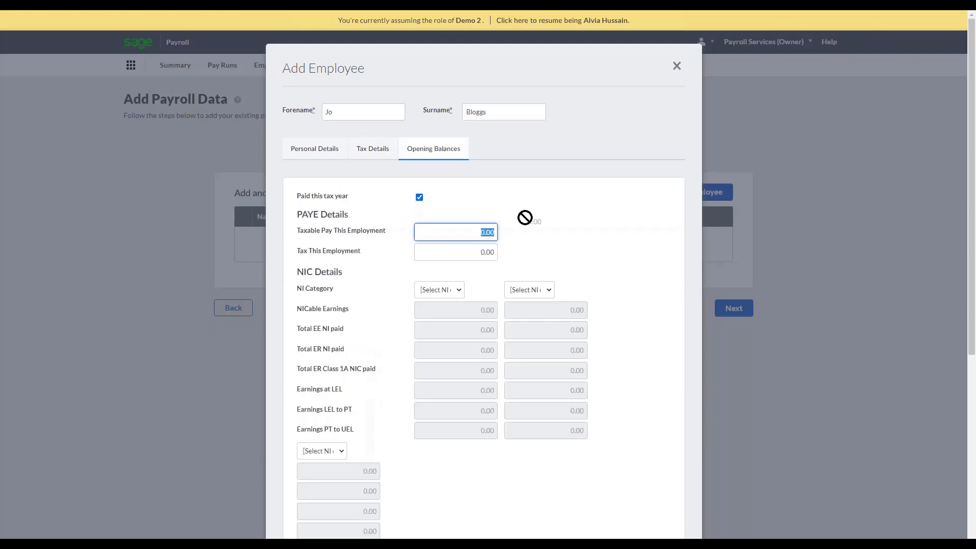
pyautogui.write('2500')
pyautogui.click(543, 232)
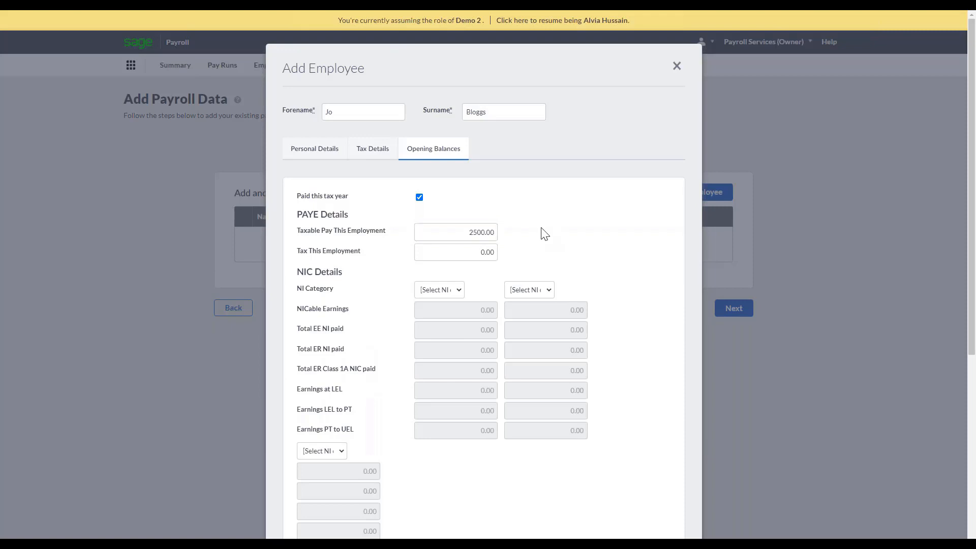
pyautogui.click(471, 251)
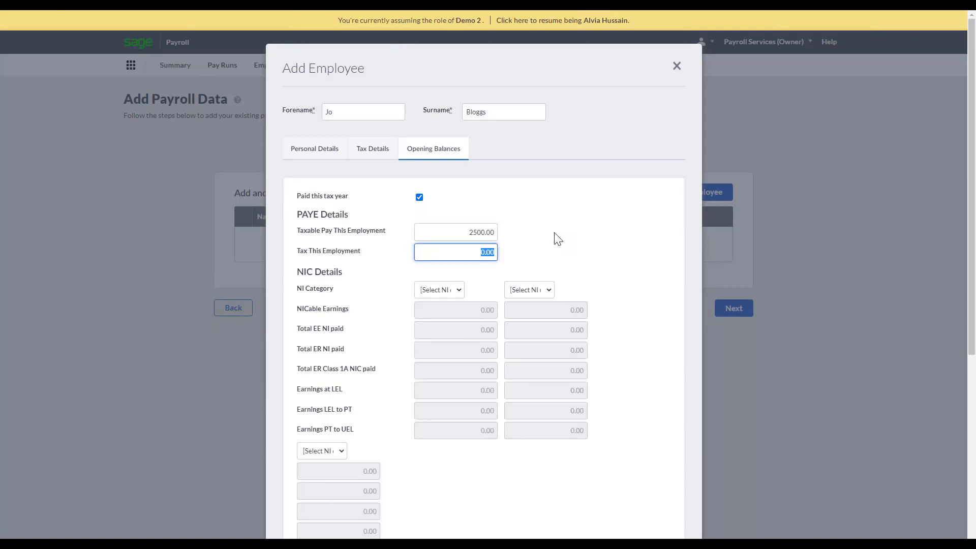
pyautogui.write('1000')
pyautogui.click(557, 239)
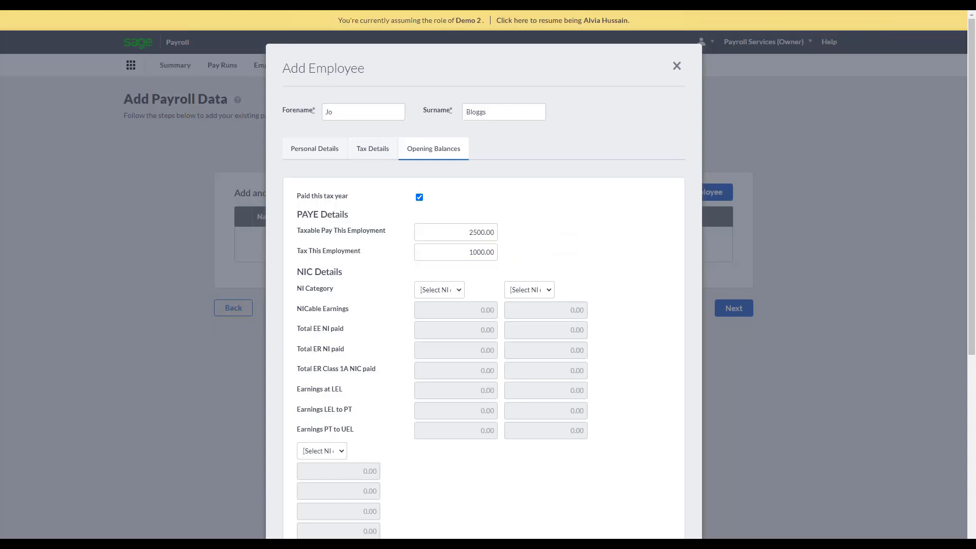
# Save the new employee record.
pyautogui.scroll(-5, 578, 407)
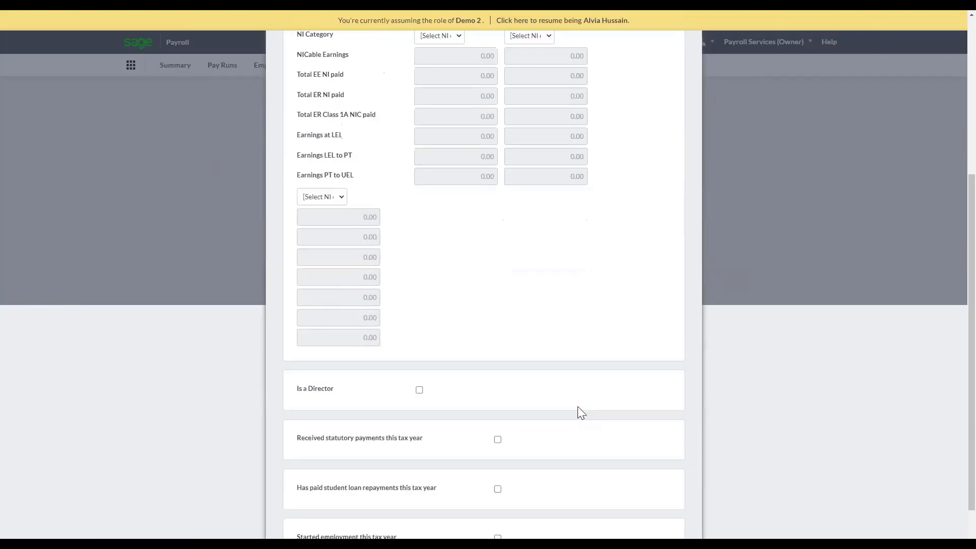
pyautogui.scroll(4, 578, 407)
pyautogui.scroll(-5, 499, 403)
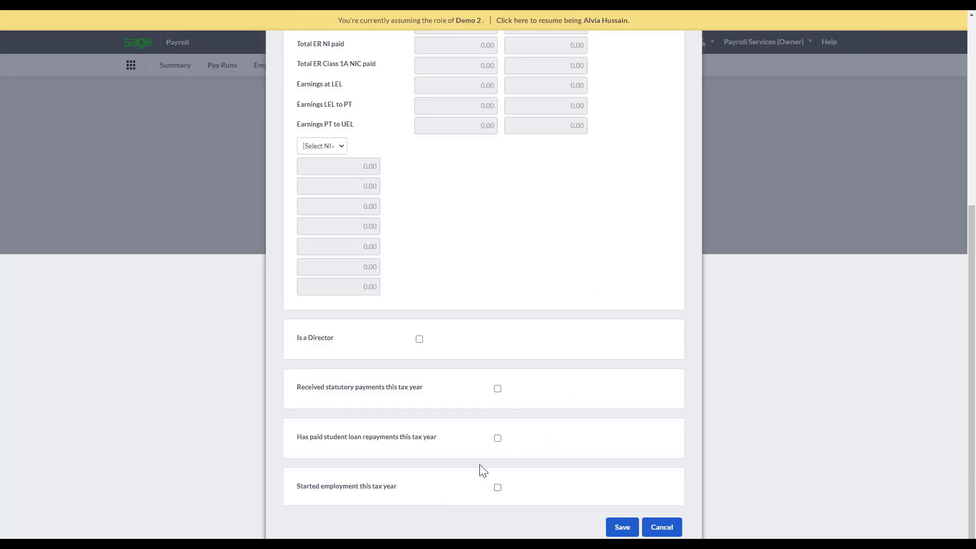
pyautogui.click(623, 529)
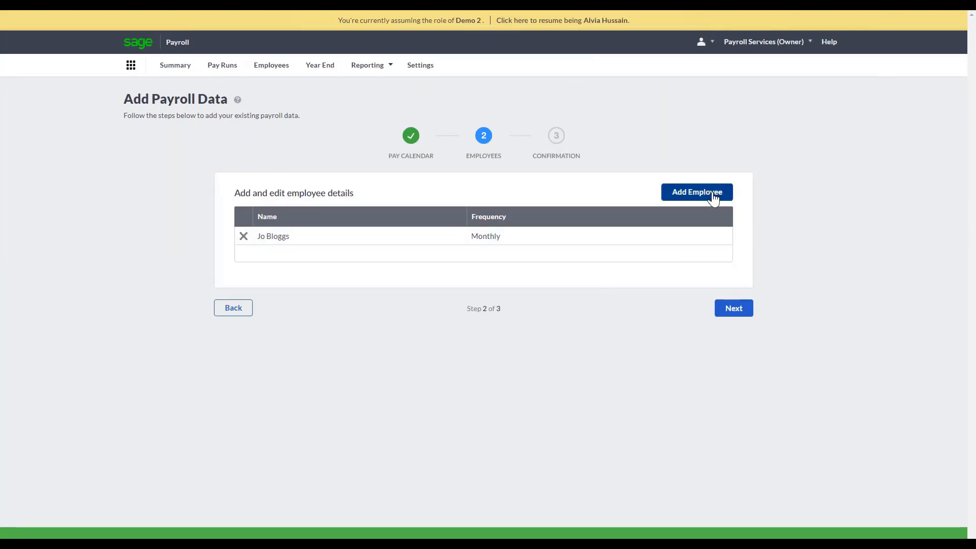
# Continue to the confirmation stage, submit the migration and finish the Next Steps page.
pyautogui.click(732, 311)
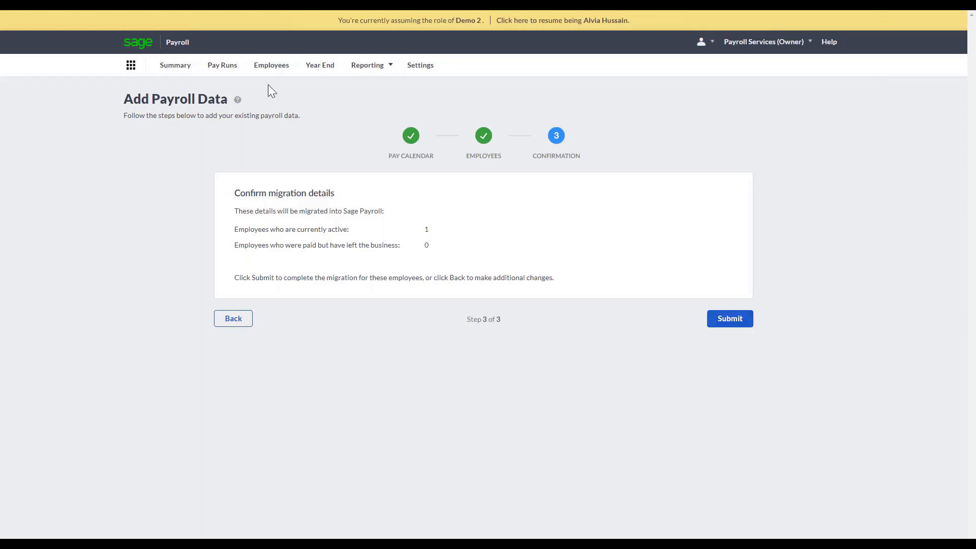
pyautogui.click(722, 328)
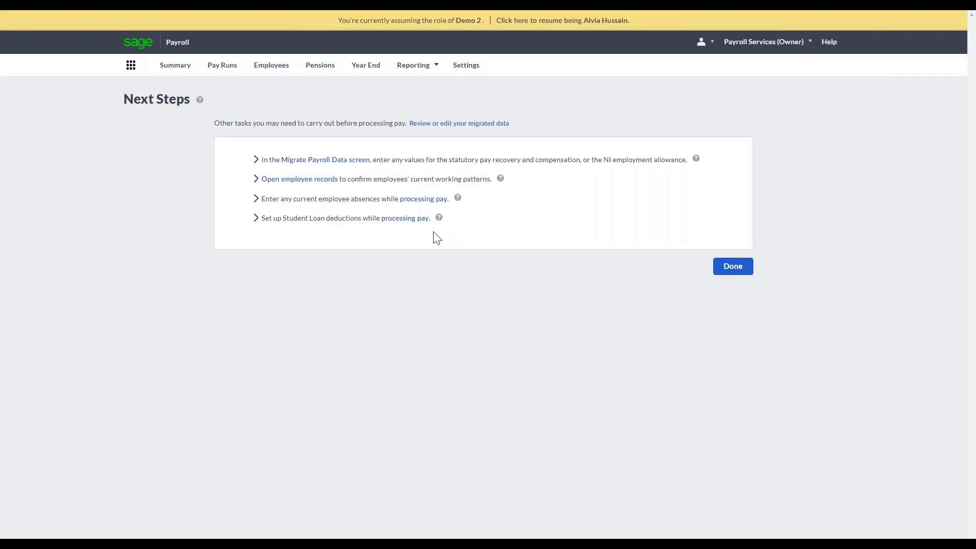
pyautogui.click(731, 273)
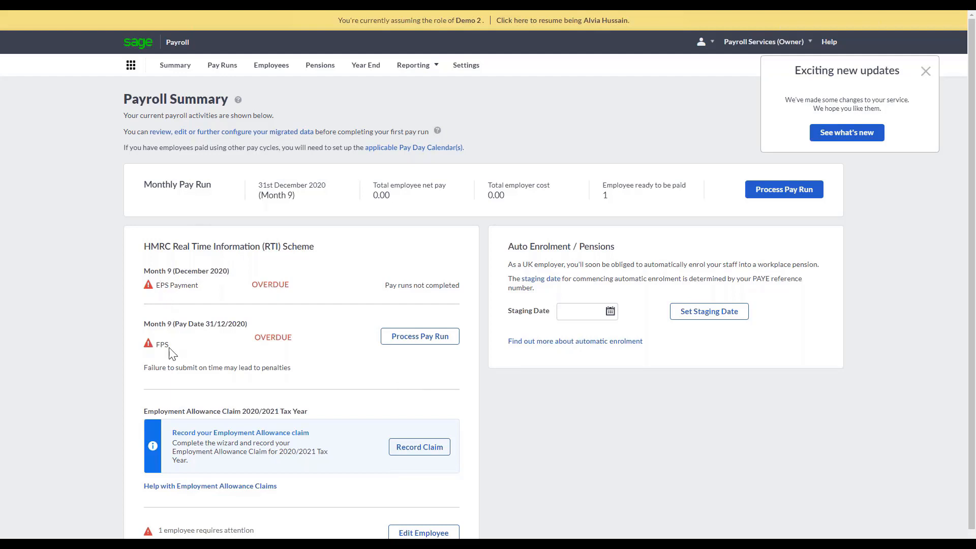
# Set the auto enrolment staging date to 01/11/2020 and acknowledge the notice.
pyautogui.scroll(-1, 349, 426)
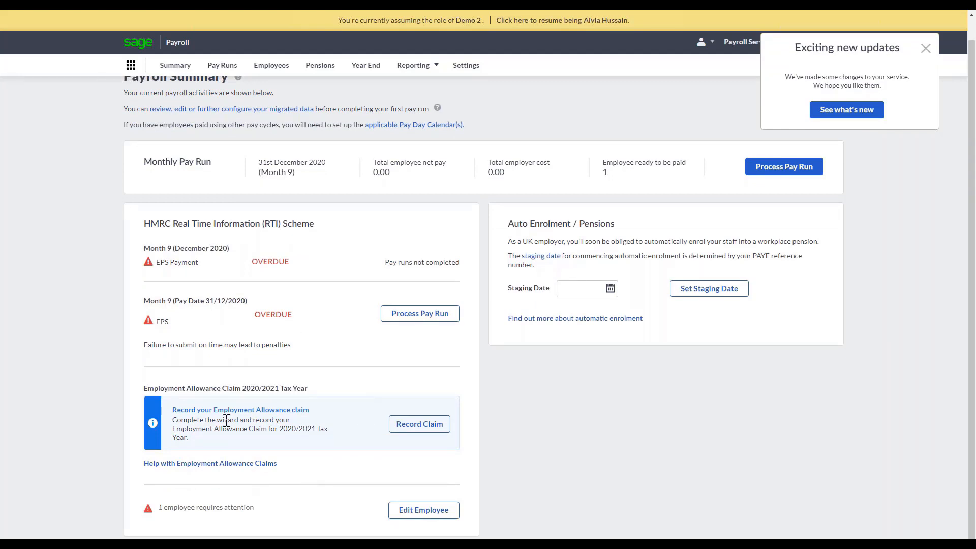
pyautogui.click(610, 288)
pyautogui.click(567, 309)
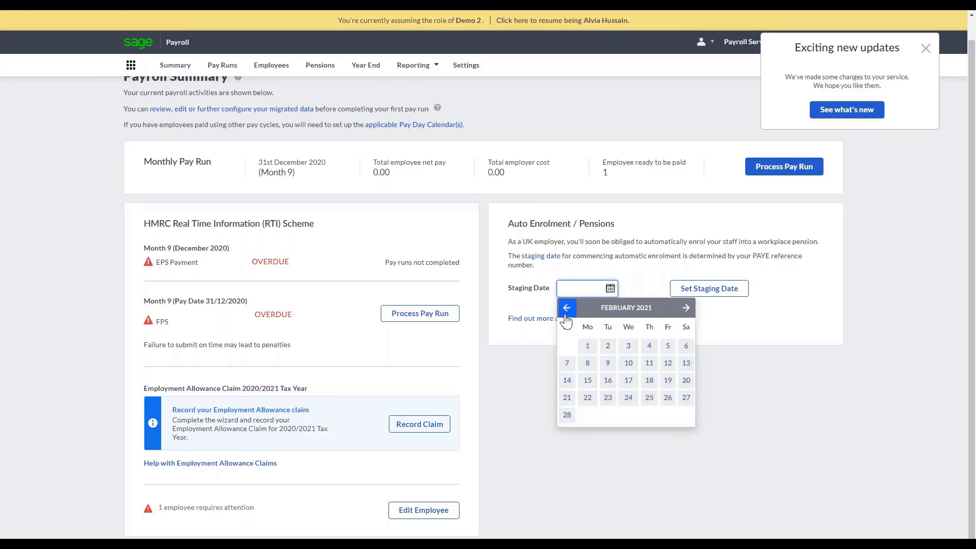
pyautogui.click(567, 309)
pyautogui.click(567, 309)
pyautogui.click(561, 351)
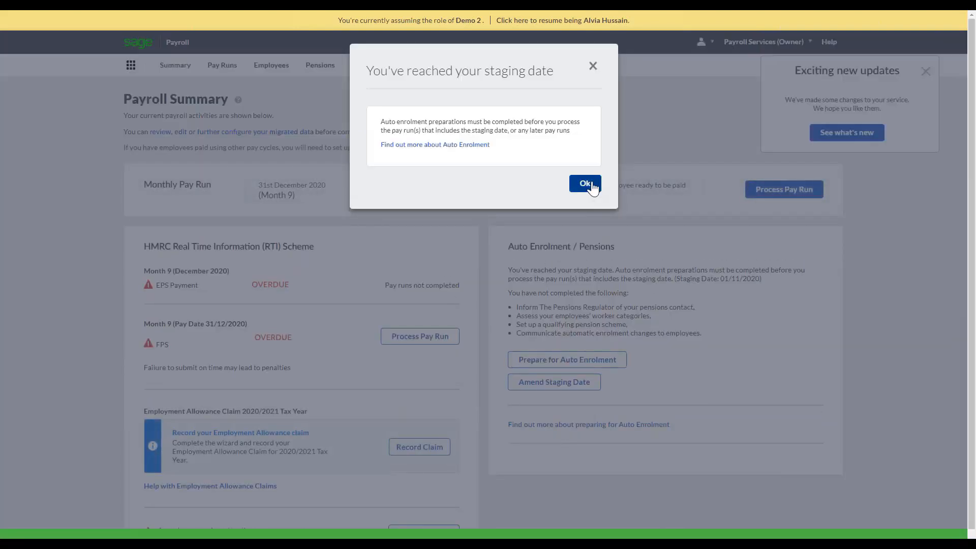
pyautogui.click(585, 184)
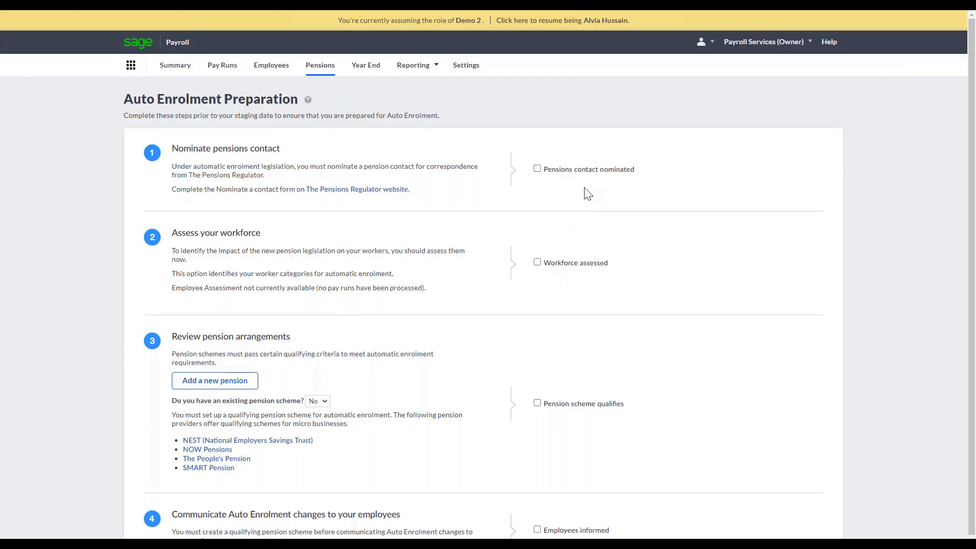
# Mark the pensions contact as nominated and the workforce as assessed in the auto enrolment preparation.
pyautogui.click(537, 169)
pyautogui.click(538, 262)
# Switch the existing pension scheme answer to Yes and set it back to No.
pyautogui.scroll(-1, 465, 353)
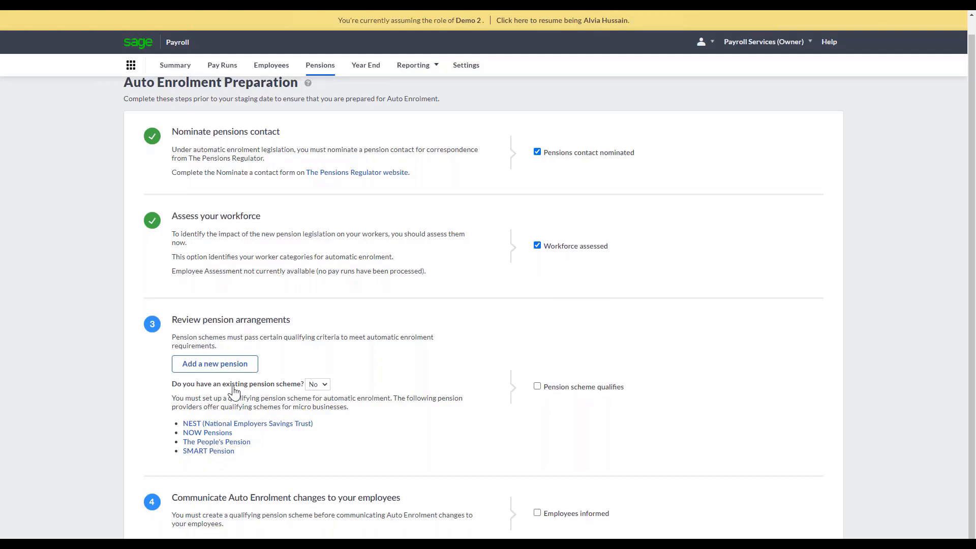
pyautogui.click(319, 385)
pyautogui.click(316, 404)
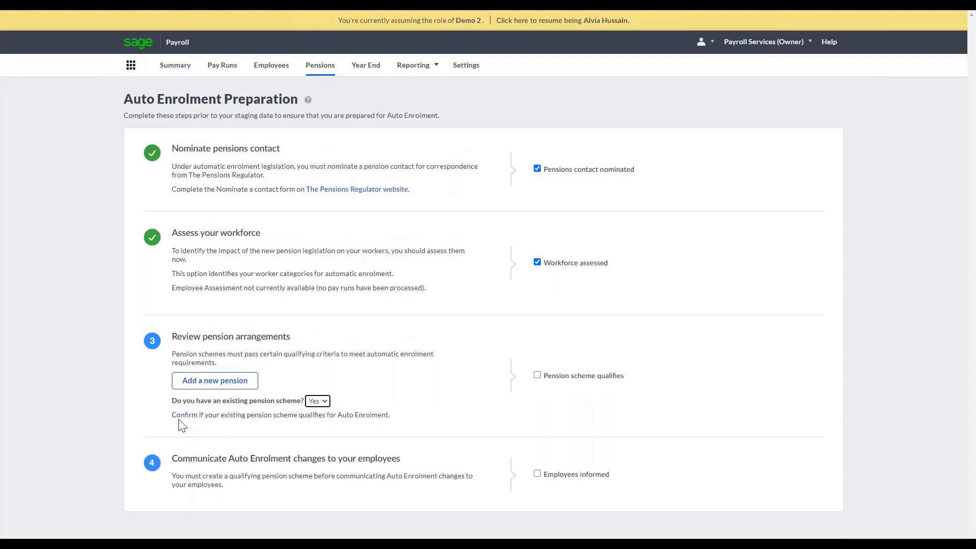
pyautogui.click(322, 403)
pyautogui.click(322, 412)
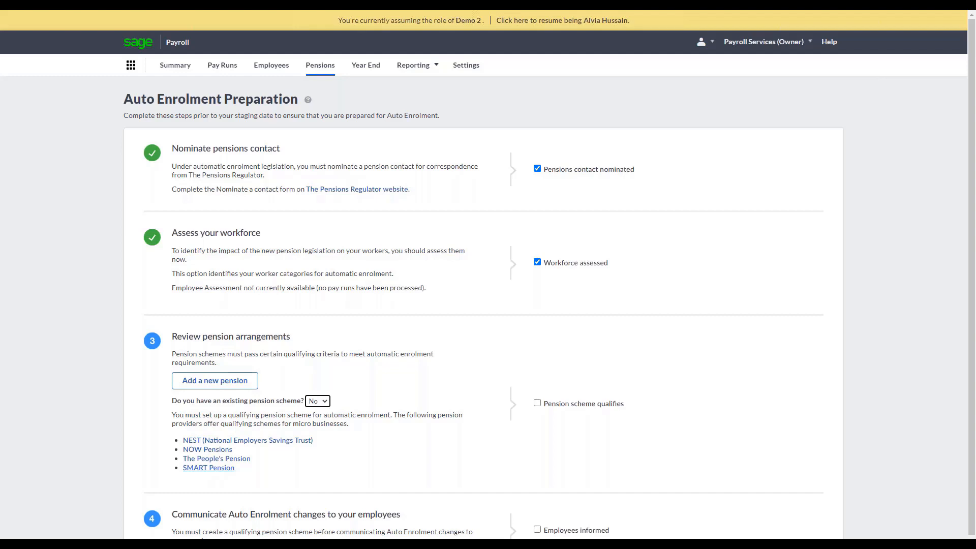
# Add a new NEST Corporation pension and fill in the employer reference.
pyautogui.click(192, 388)
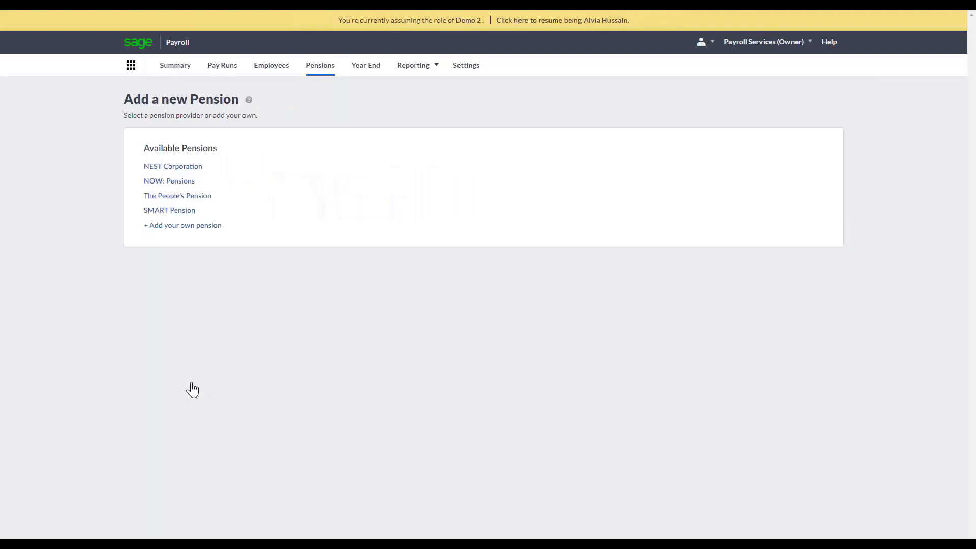
pyautogui.click(193, 172)
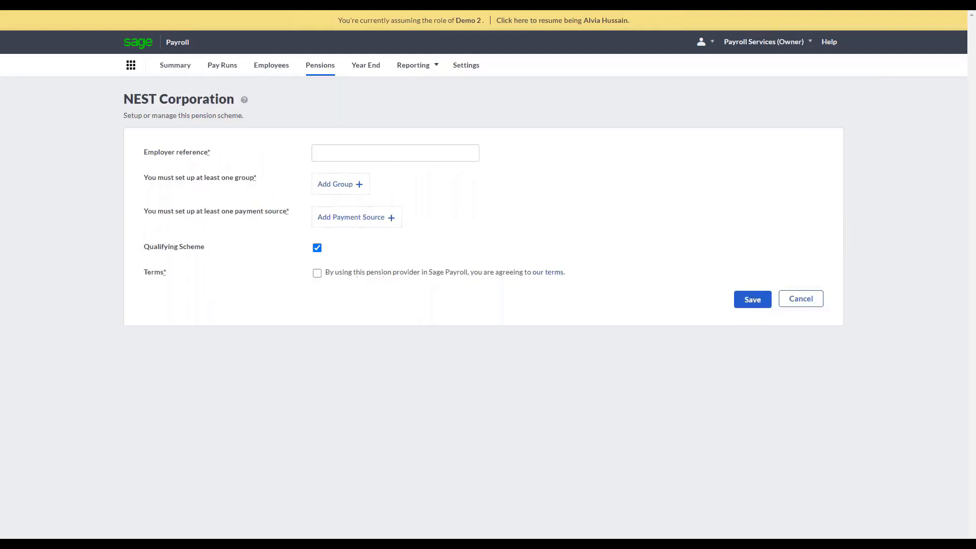
pyautogui.click(348, 152)
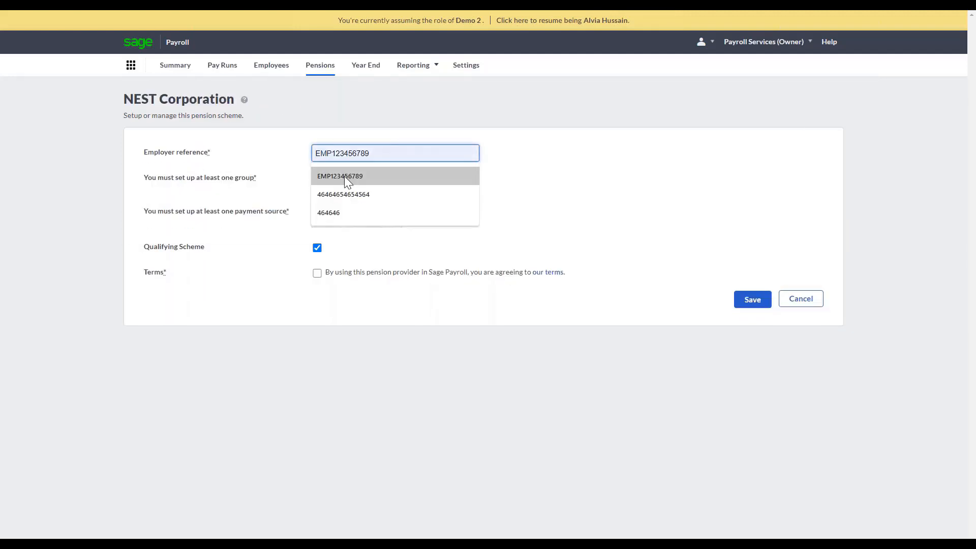
pyautogui.click(344, 176)
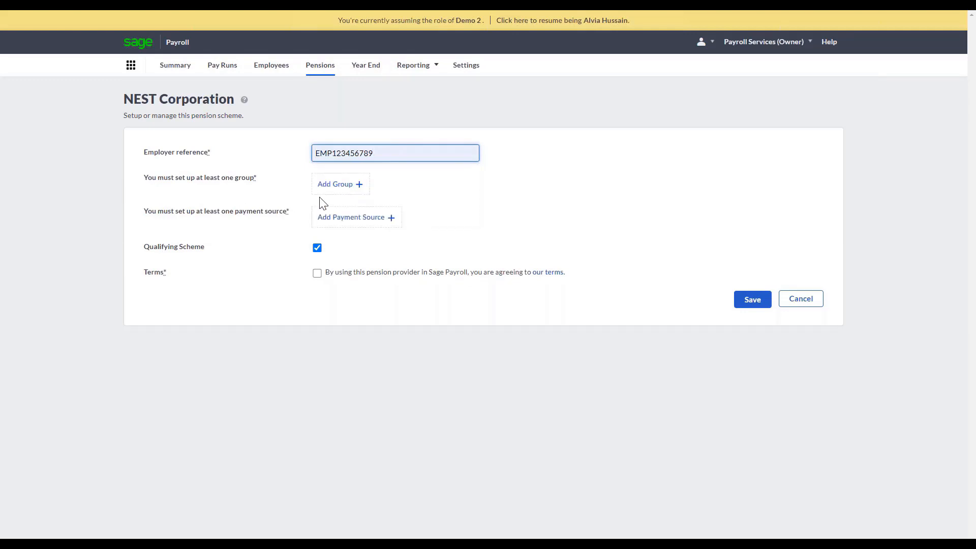
# Add a pension group named Nest, keeping the default contribution settings.
pyautogui.click(341, 186)
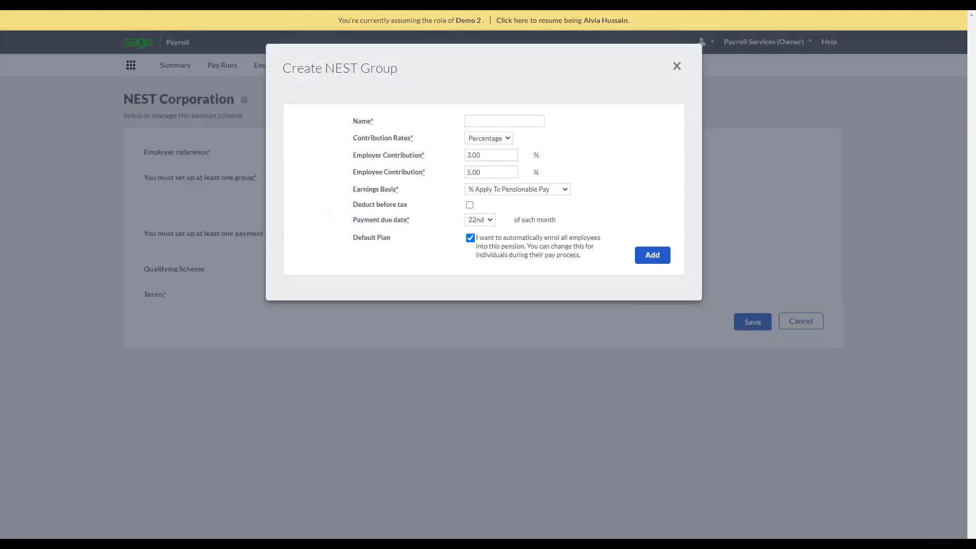
pyautogui.click(506, 123)
pyautogui.click(492, 146)
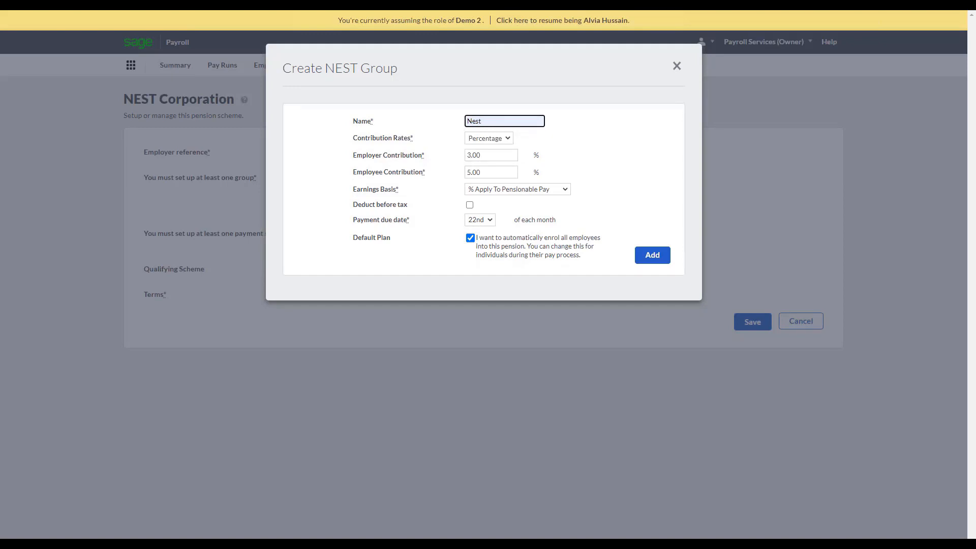
pyautogui.click(660, 256)
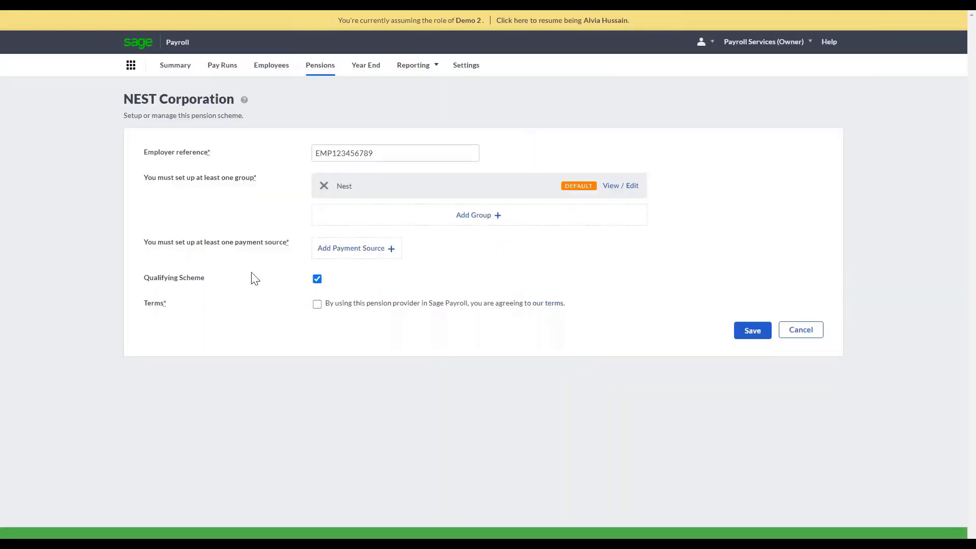
# Add a payment source named Direct Debit and make it the default.
pyautogui.click(381, 251)
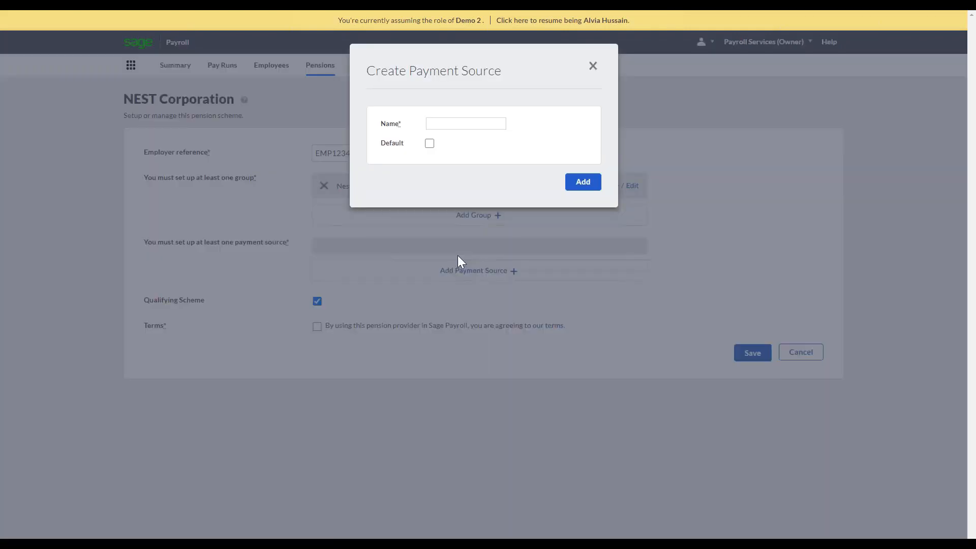
pyautogui.click(468, 125)
pyautogui.write('Direct Debit')
pyautogui.click(430, 143)
pyautogui.click(592, 183)
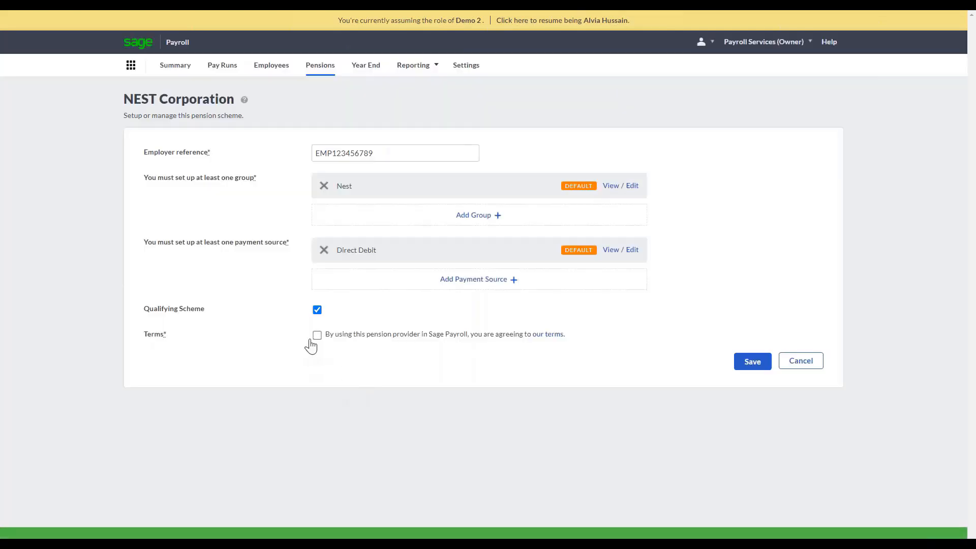
# Accept the terms and save the NEST pension, and mark the pension scheme as qualifying.
pyautogui.click(317, 337)
pyautogui.click(757, 364)
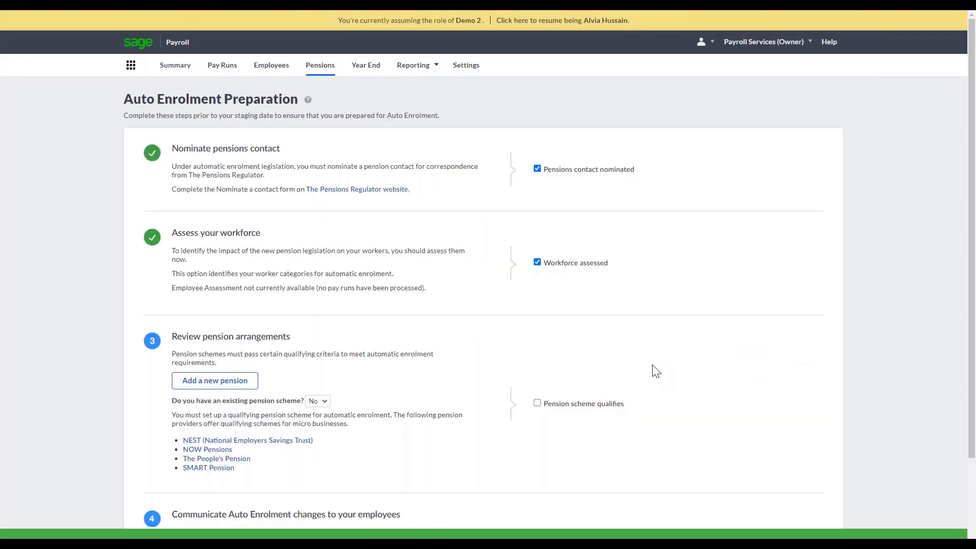
pyautogui.click(538, 404)
# Print the individual employee's auto enrolment letter and mark the employees as informed.
pyautogui.scroll(-2, 544, 453)
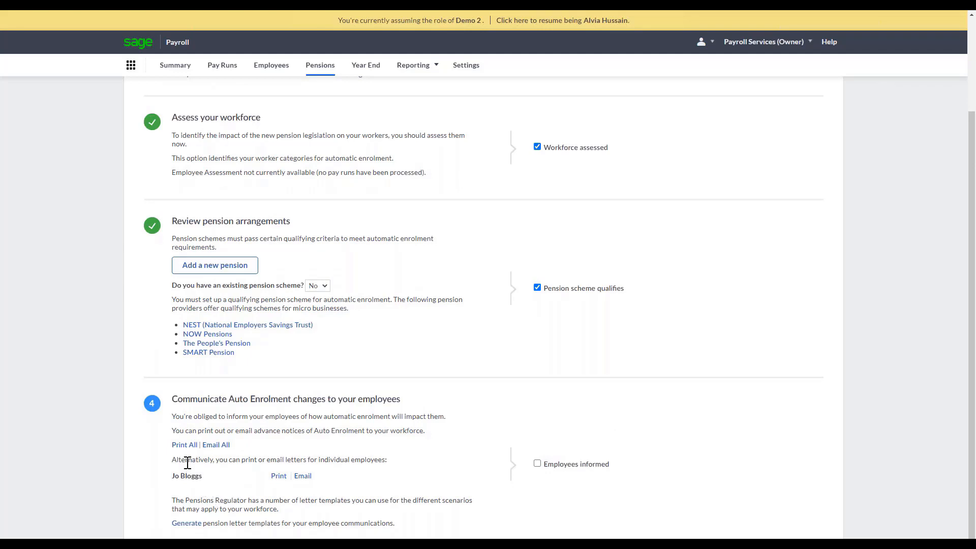
pyautogui.click(280, 476)
pyautogui.click(537, 464)
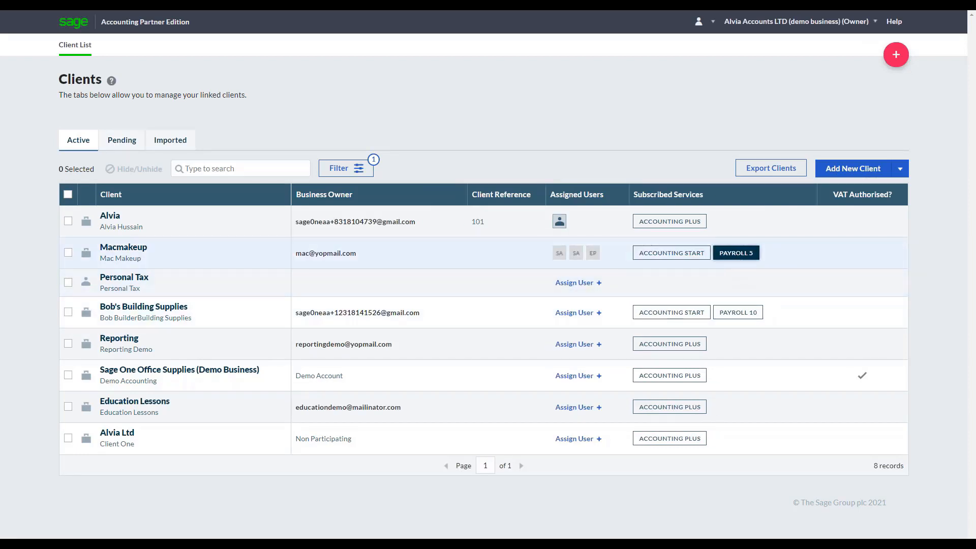
# Open the payroll service of the client Macmakeup and go to its settings overview.
pyautogui.click(736, 252)
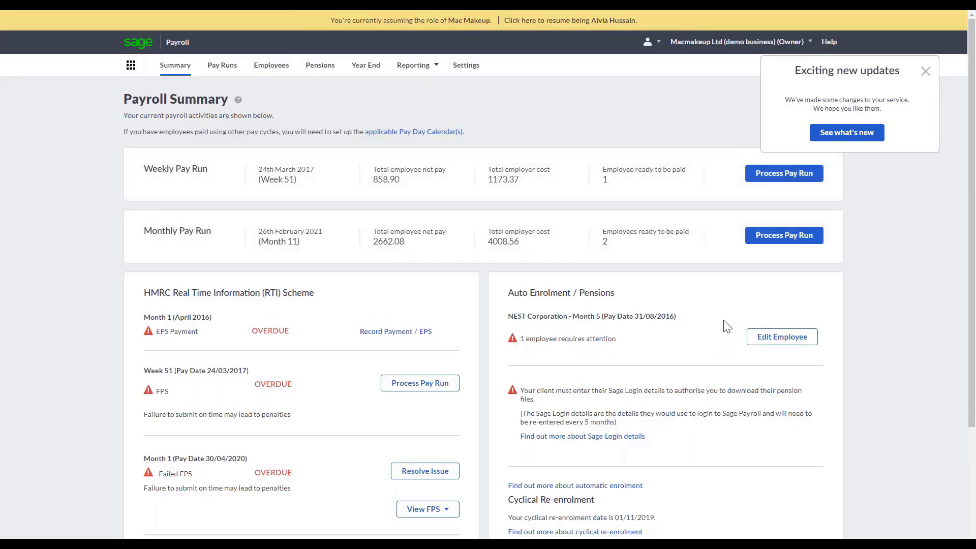
pyautogui.click(466, 65)
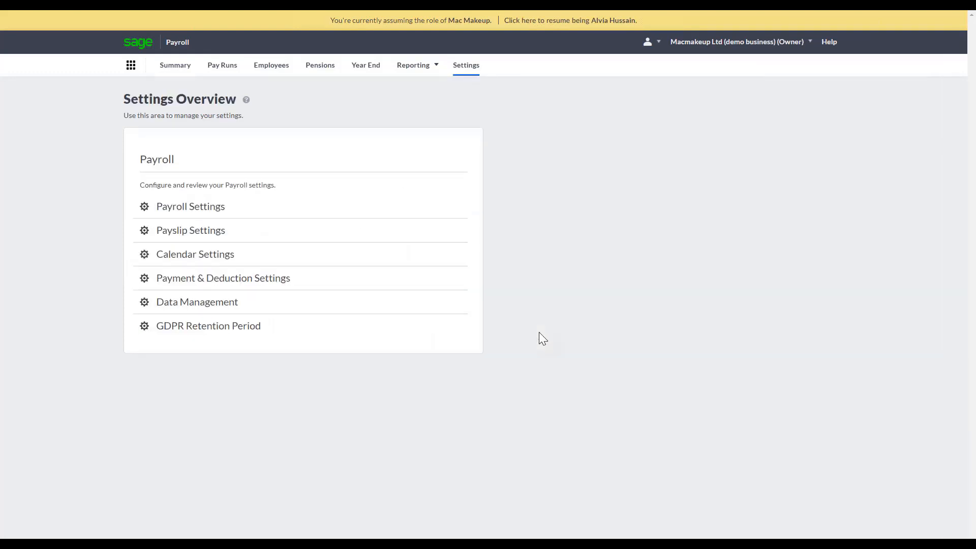
# Review the client's PAYE reference, Accounts Office reference and HMRC payment method in the payroll settings.
pyautogui.click(173, 215)
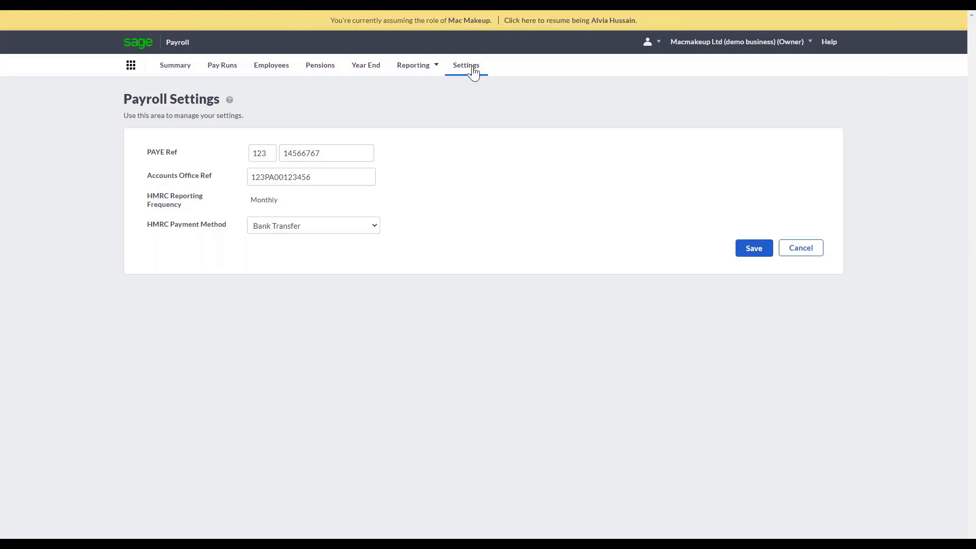
pyautogui.click(473, 71)
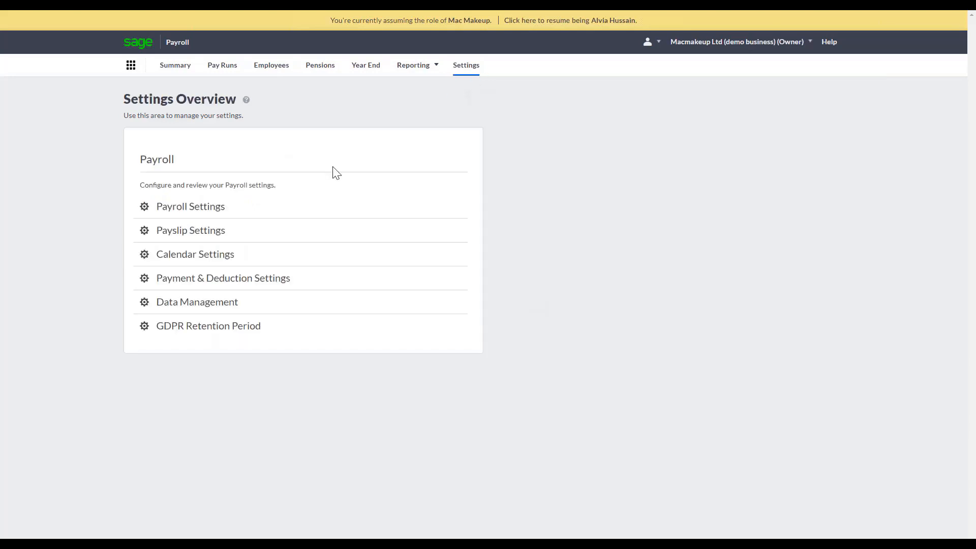
# Compare the three available payslip templates and save the middle green layout as the payslip template.
pyautogui.click(251, 241)
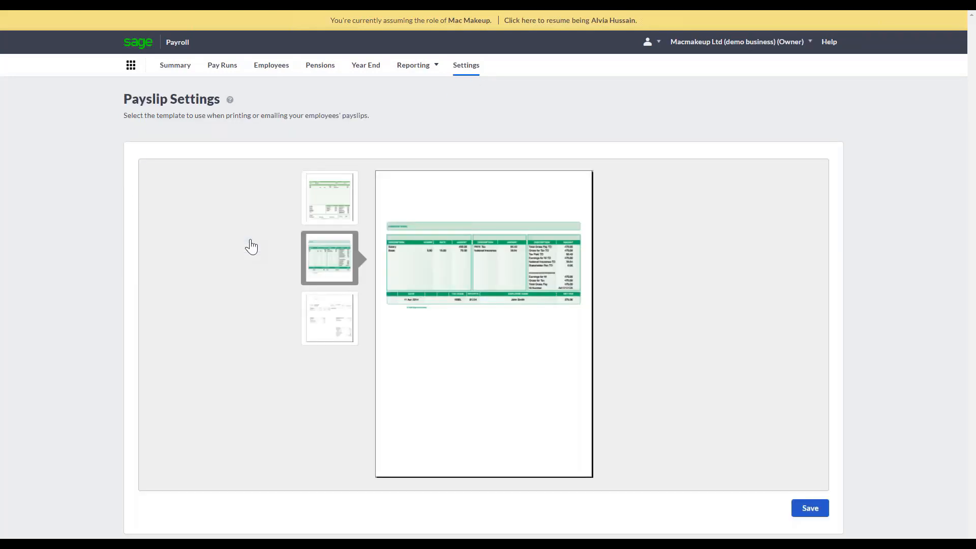
pyautogui.click(338, 207)
pyautogui.click(330, 257)
pyautogui.click(322, 306)
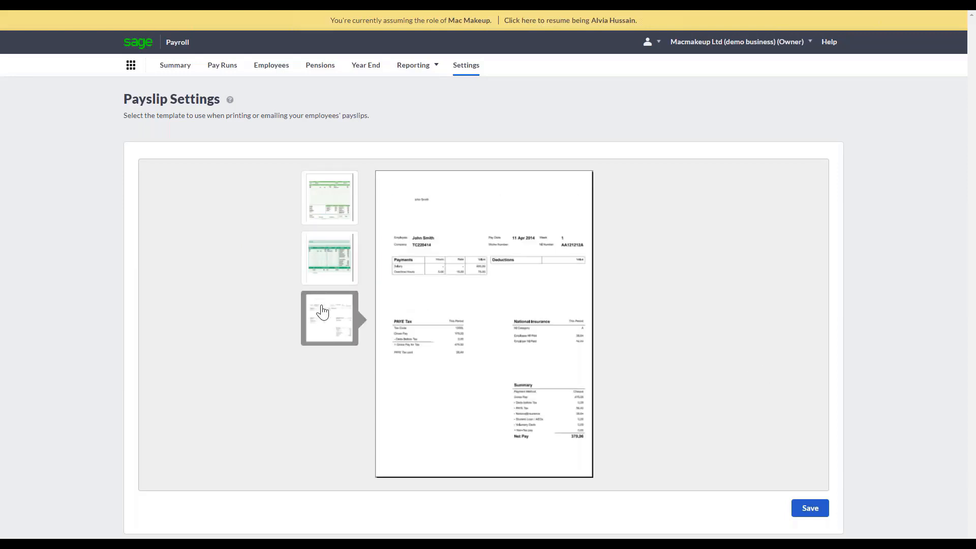
pyautogui.click(328, 199)
pyautogui.click(340, 279)
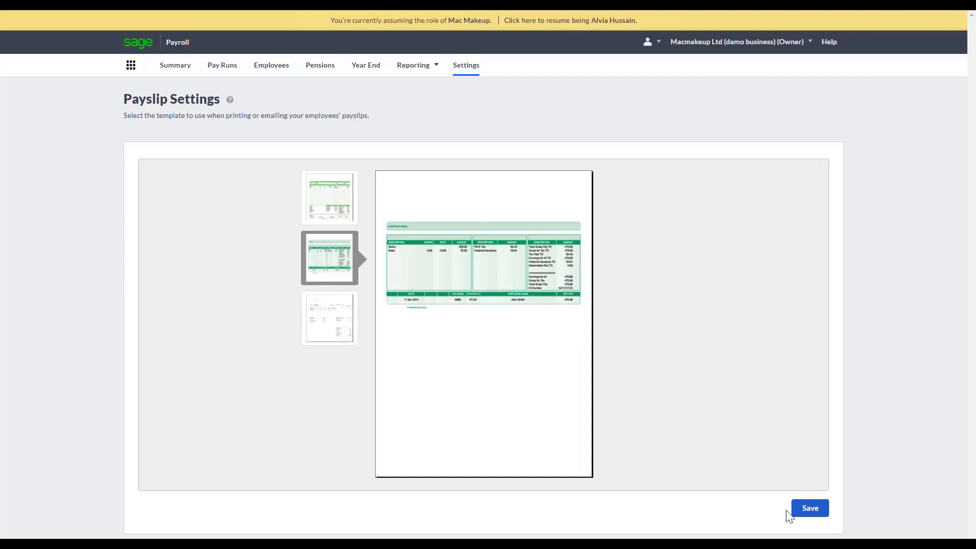
pyautogui.click(812, 509)
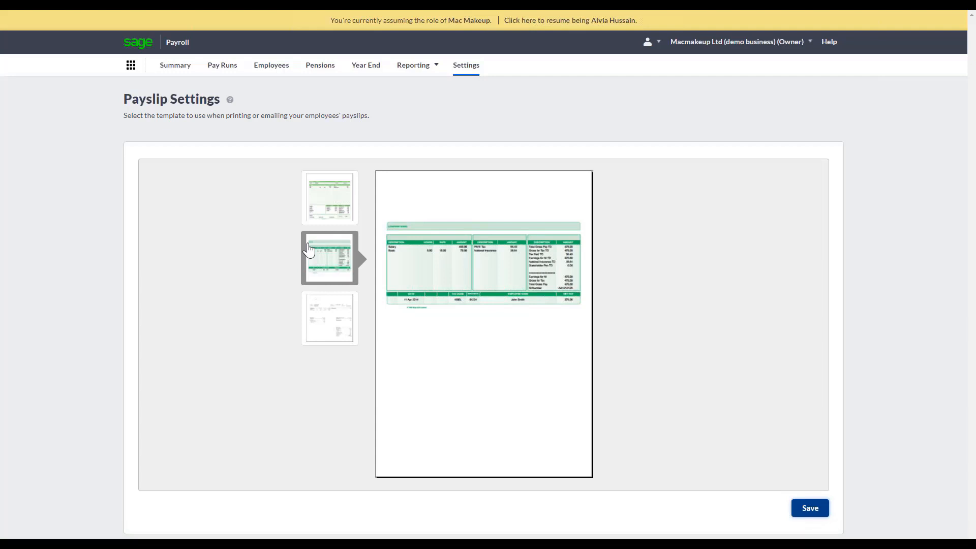
# Review the weekly and monthly pay days in the calendar settings and return to the settings overview.
pyautogui.click(471, 74)
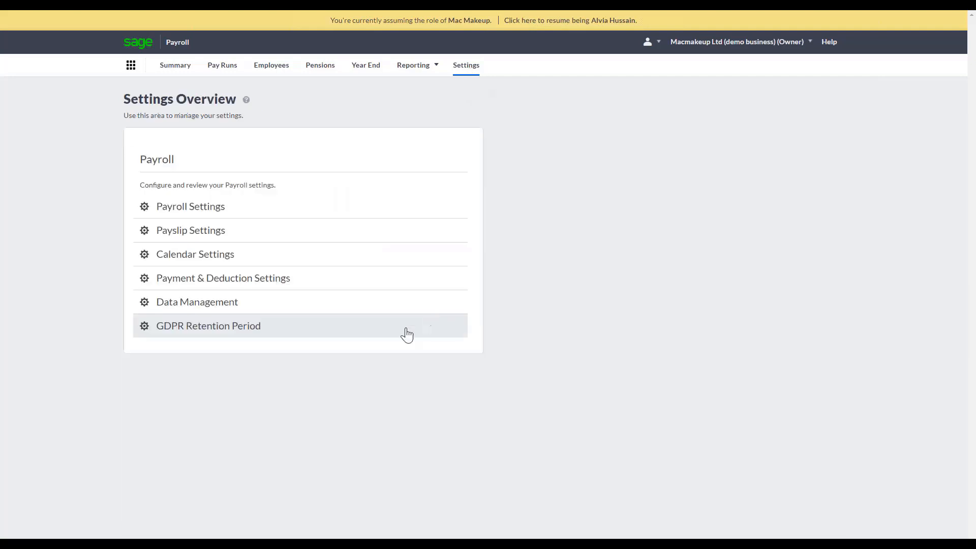
pyautogui.click(260, 264)
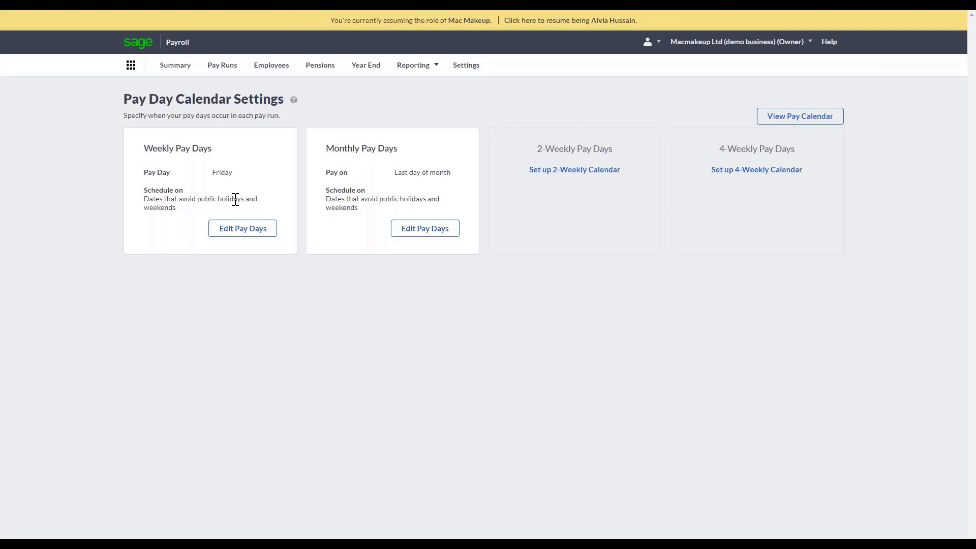
pyautogui.click(468, 73)
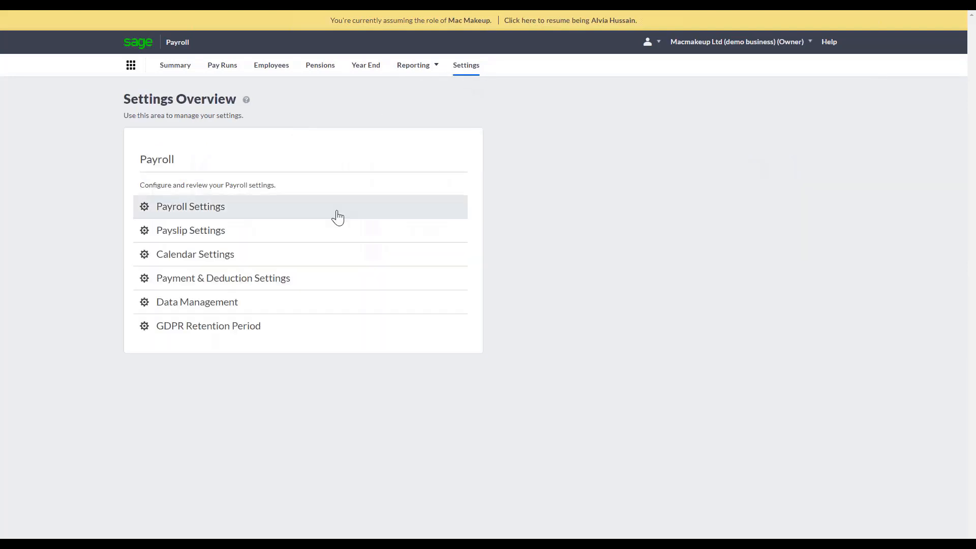
# In the payment and deduction settings, try out a new Hourly Payments payment of type Basic Hours and discard it without saving.
pyautogui.click(290, 288)
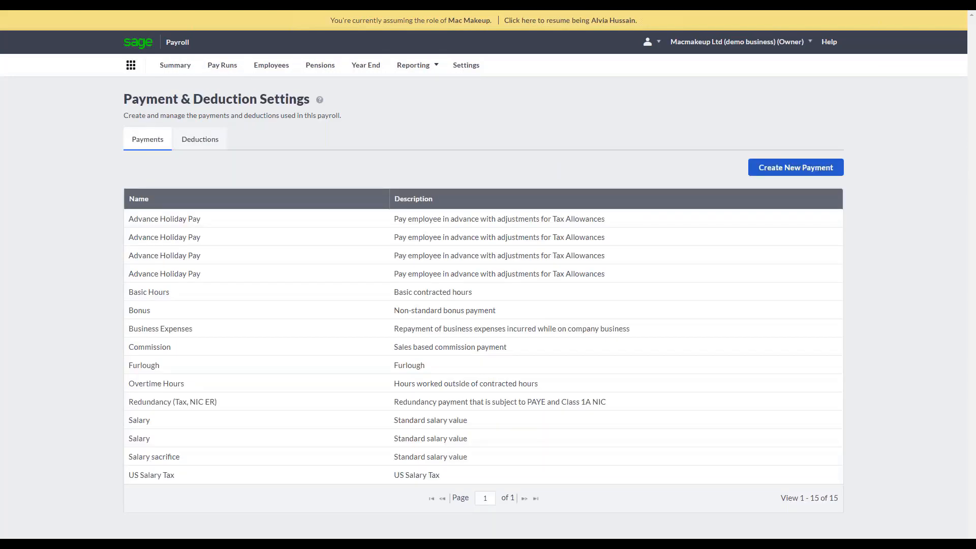
pyautogui.click(769, 173)
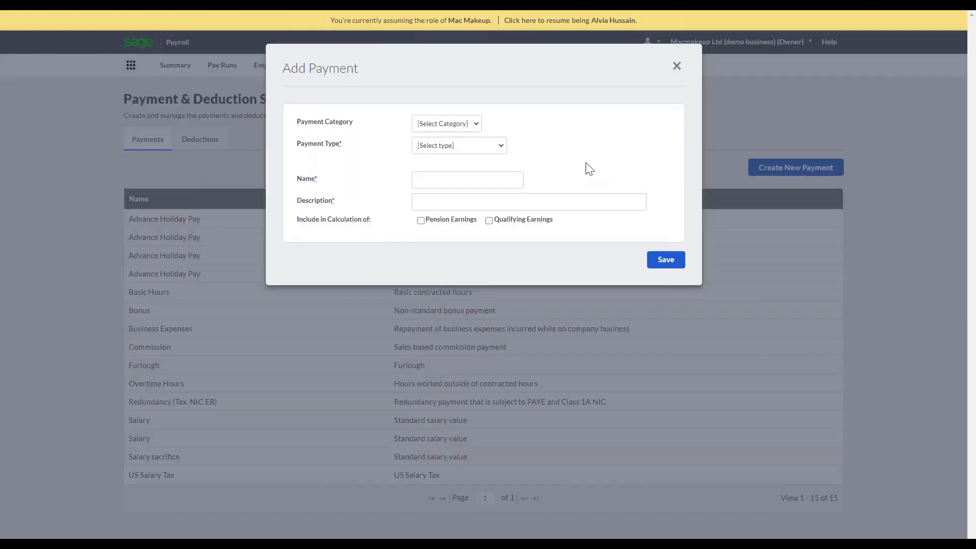
pyautogui.click(463, 127)
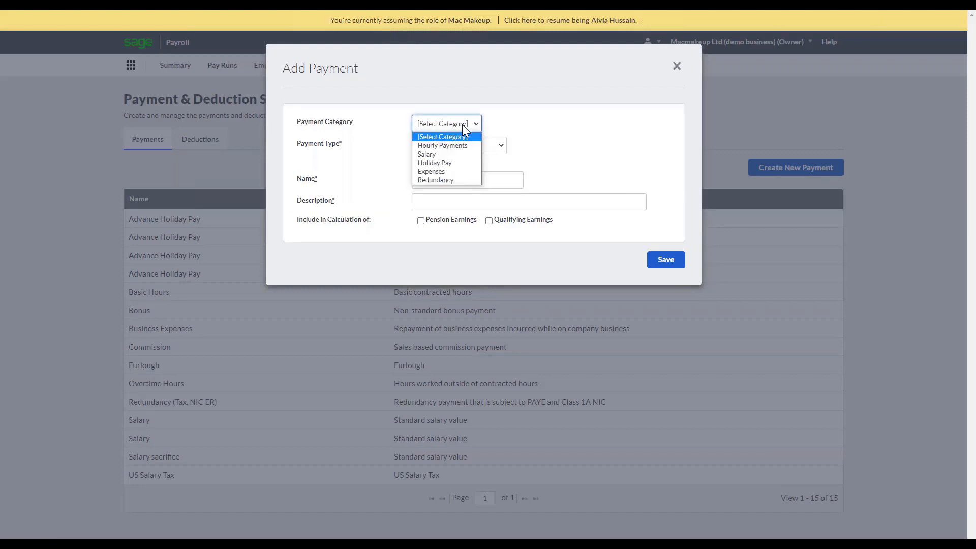
pyautogui.click(435, 145)
pyautogui.click(437, 145)
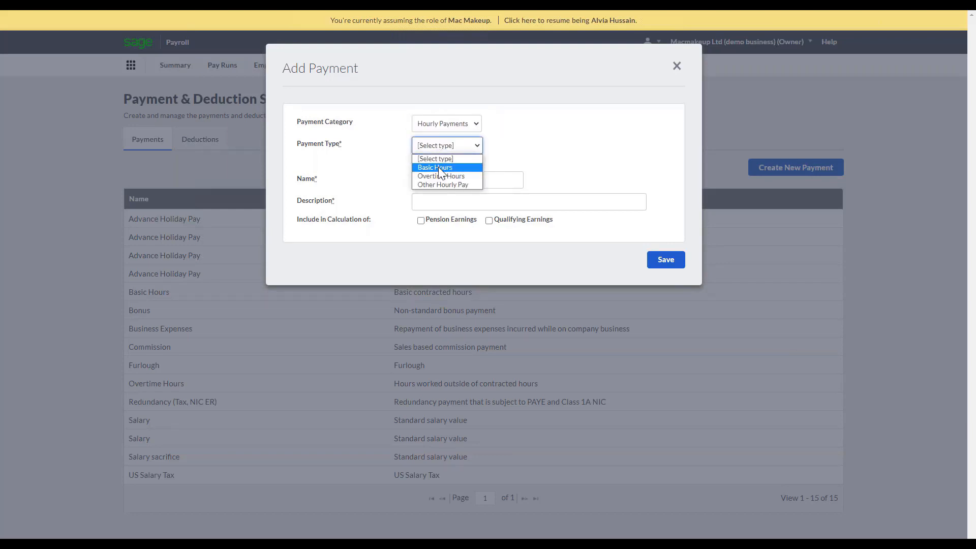
pyautogui.click(438, 167)
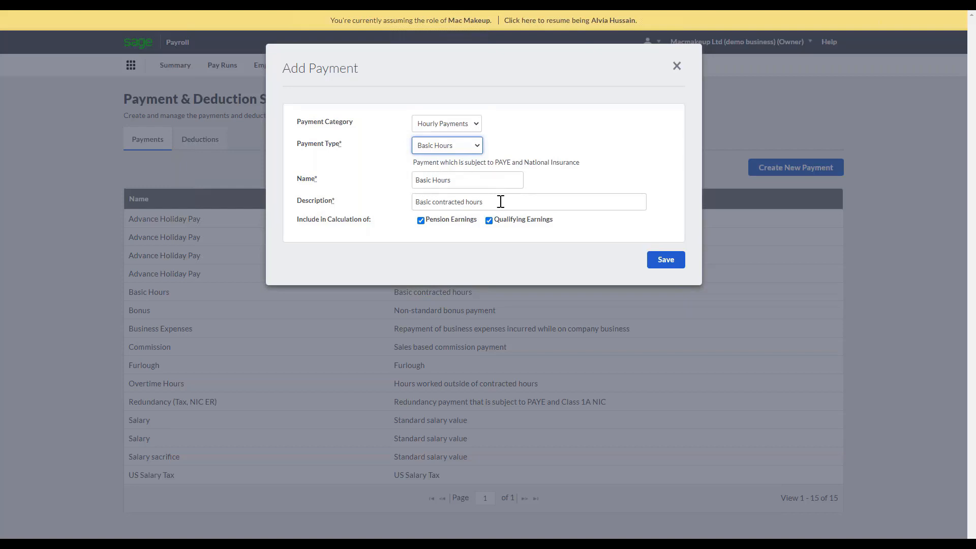
pyautogui.click(678, 66)
# Try out a new deduction in the Student Loans category, look at its deduction types and discard it without saving.
pyautogui.click(189, 144)
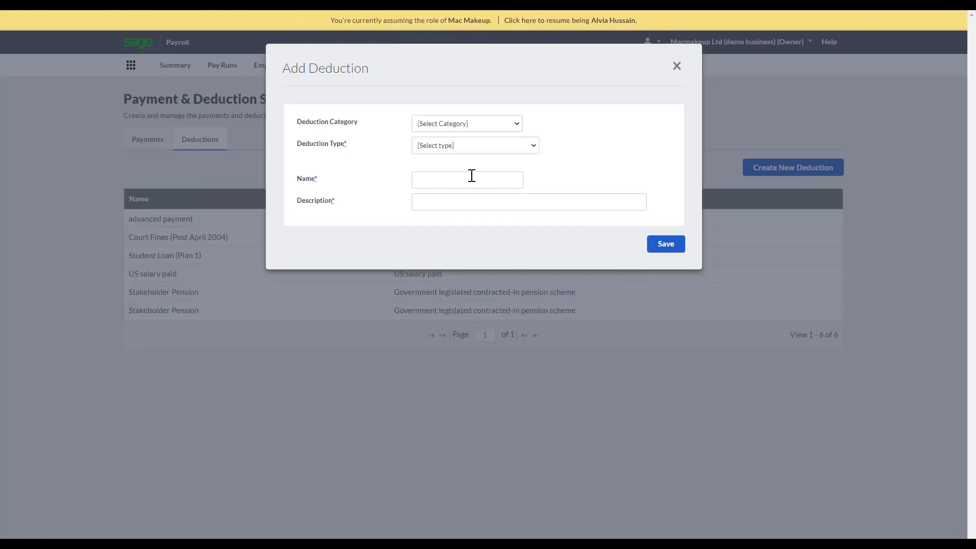
pyautogui.click(462, 123)
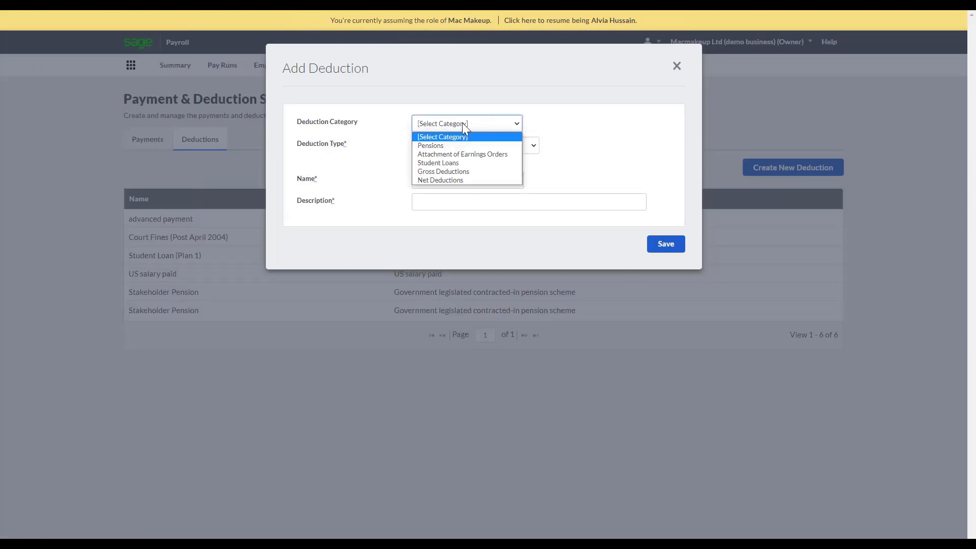
pyautogui.click(456, 163)
pyautogui.click(443, 144)
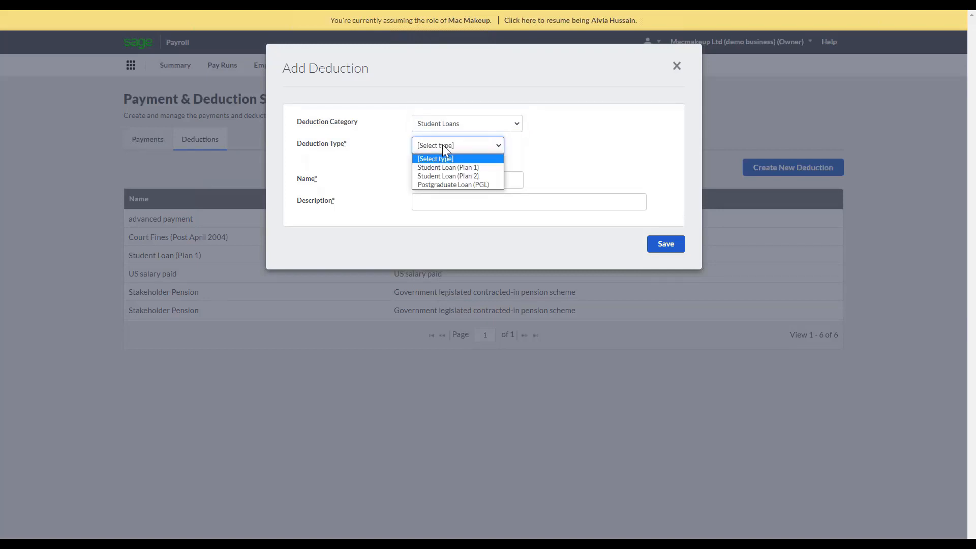
pyautogui.click(498, 168)
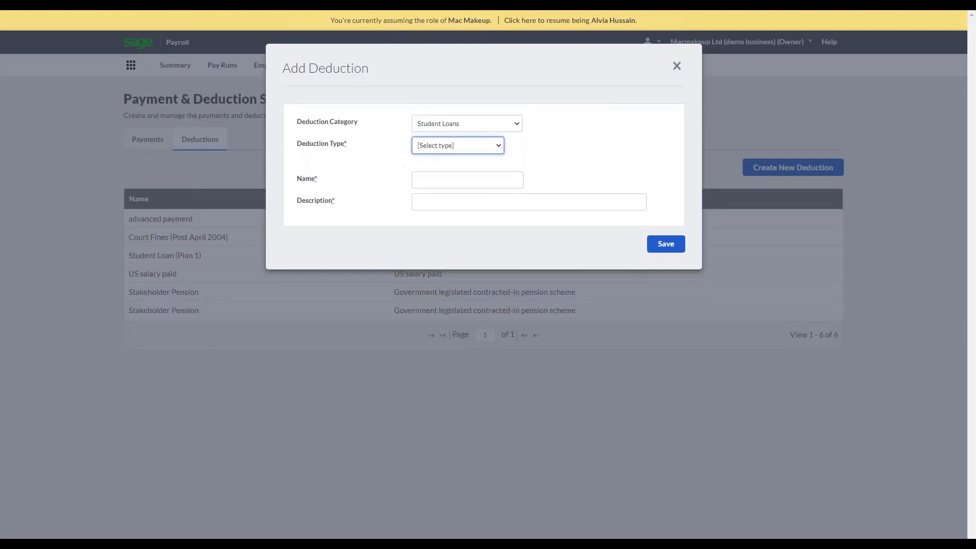
pyautogui.click(677, 66)
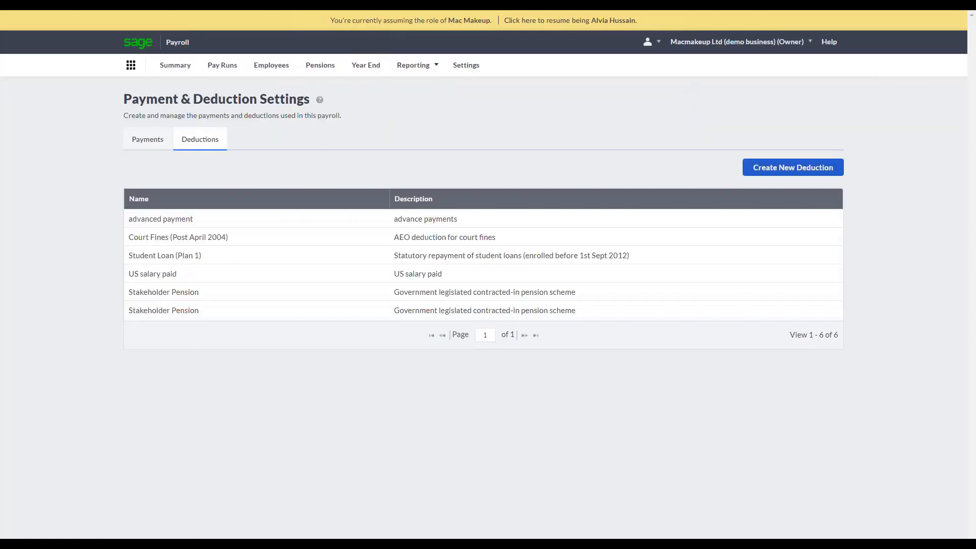
# Review the reset and restore options in data management and the GDPR retention period settings.
pyautogui.click(466, 65)
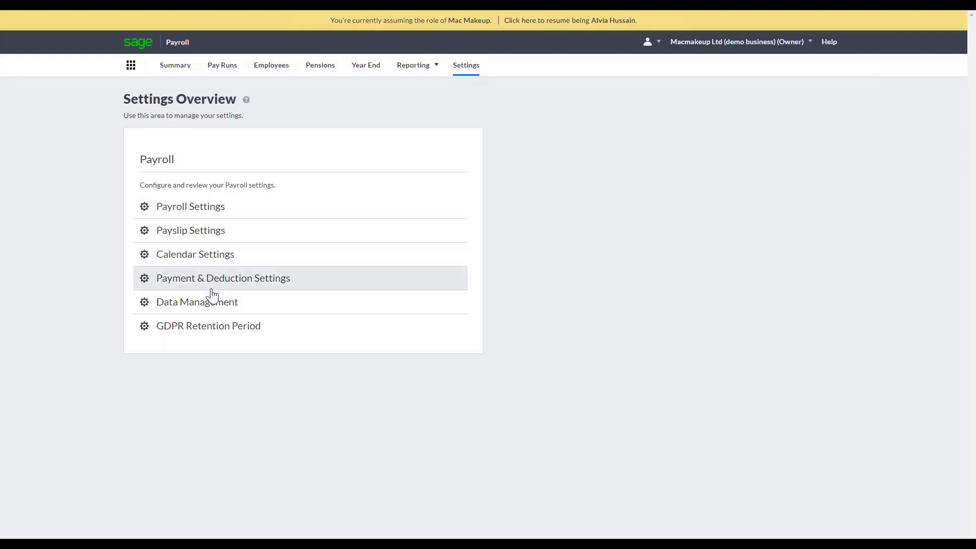
pyautogui.click(203, 308)
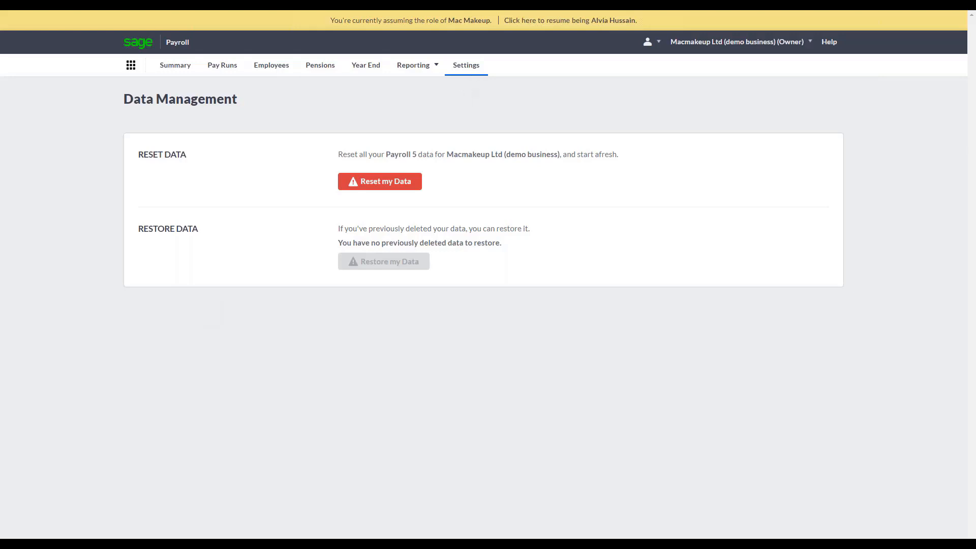
pyautogui.click(466, 65)
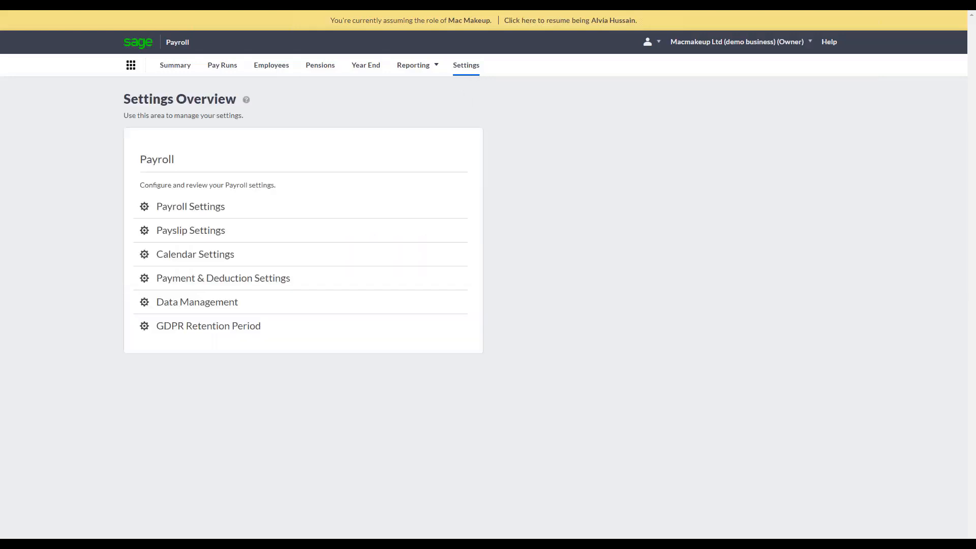
pyautogui.click(249, 332)
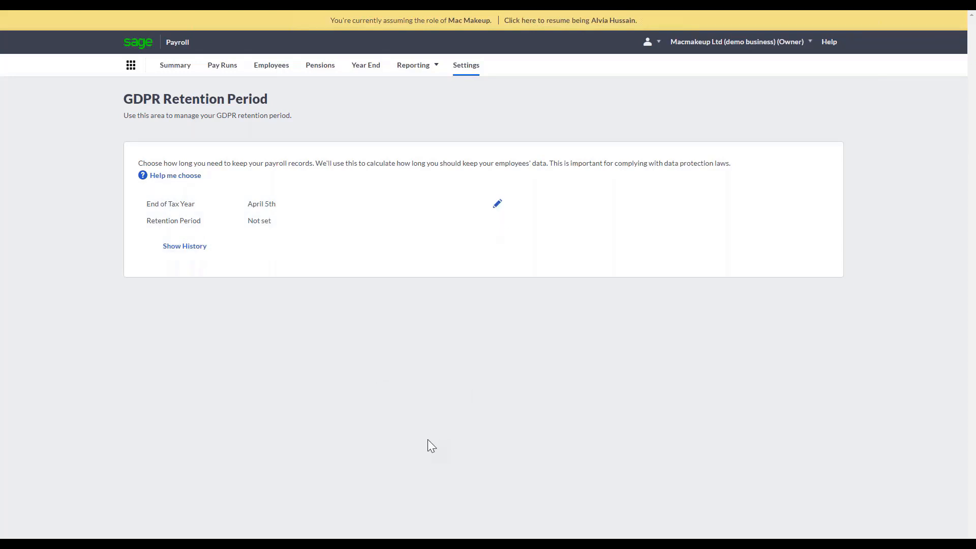
# Start processing the next monthly pay run and confirm 26/02/2021 as the pay date for Month 11.
pyautogui.click(222, 67)
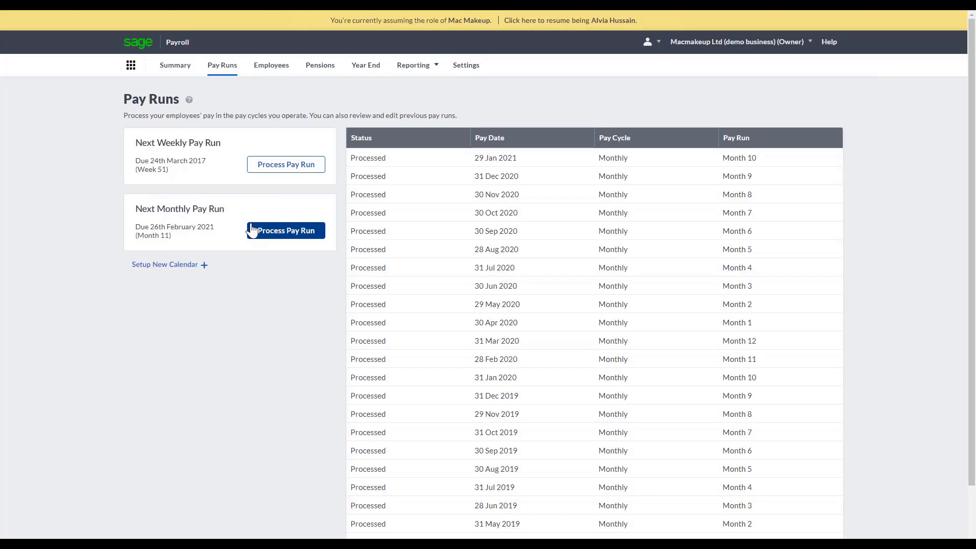
pyautogui.click(254, 230)
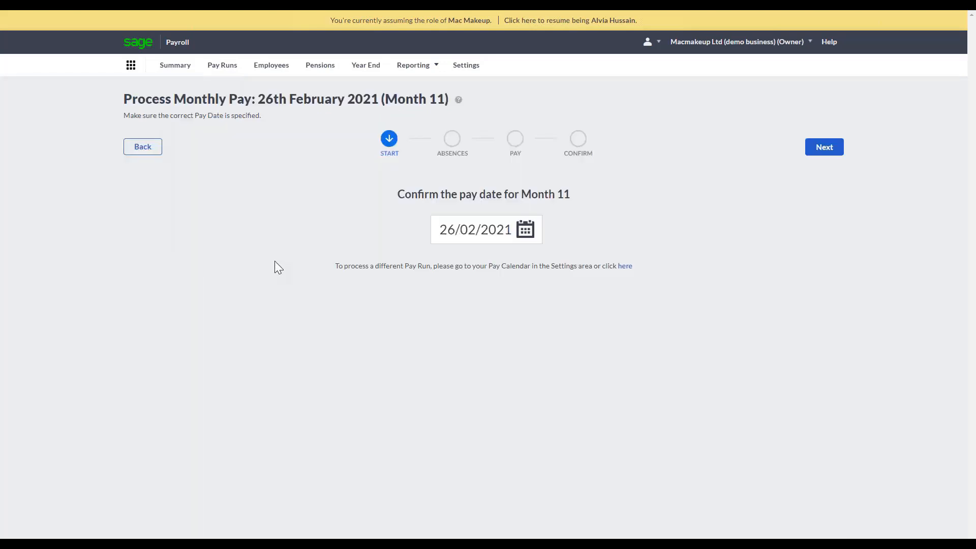
pyautogui.click(841, 151)
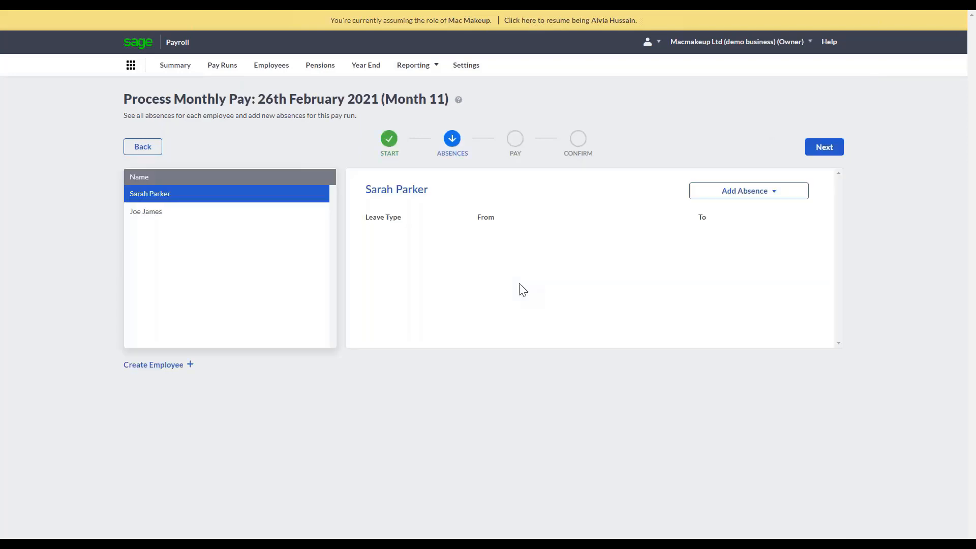
# Try out a sickness absence for the first employee with documentation received set to Yes, and discard it without saving.
pyautogui.click(725, 196)
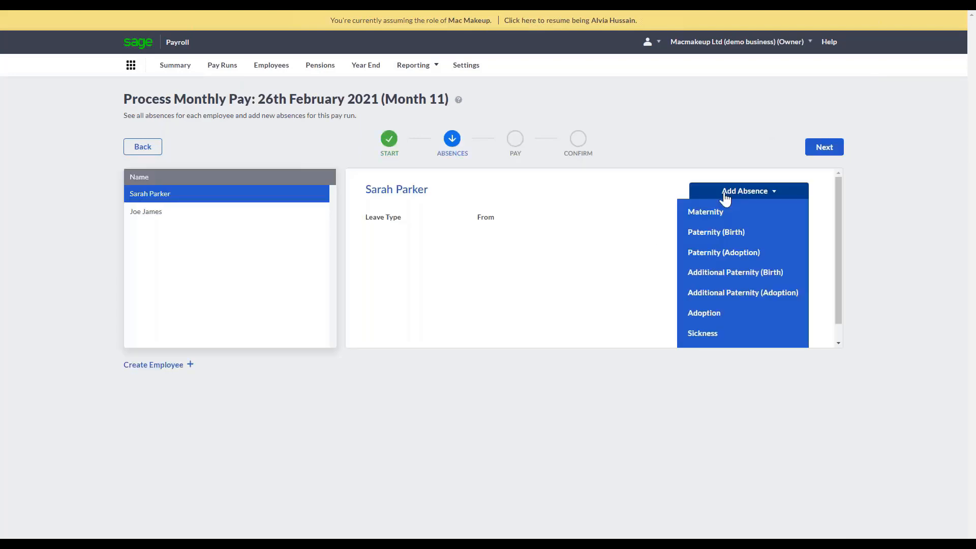
pyautogui.click(715, 335)
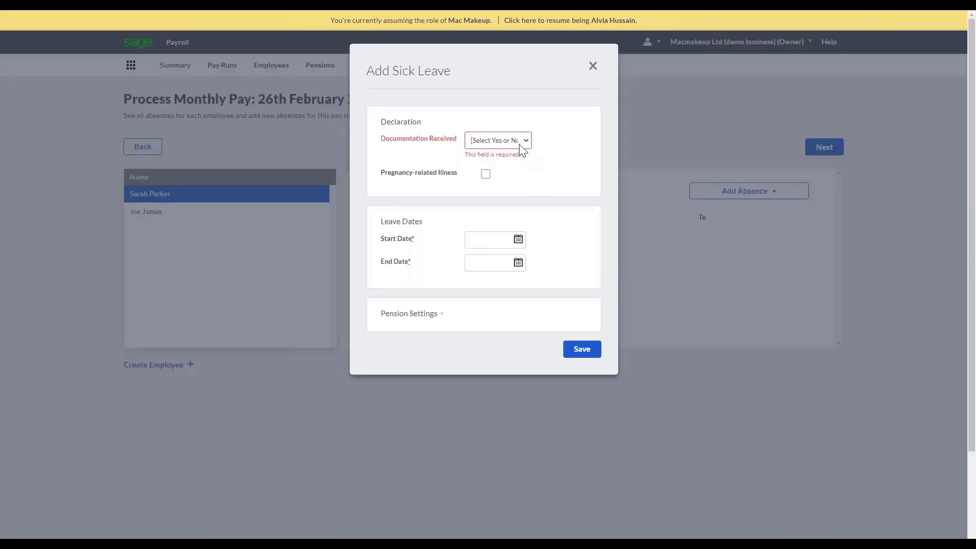
pyautogui.click(524, 142)
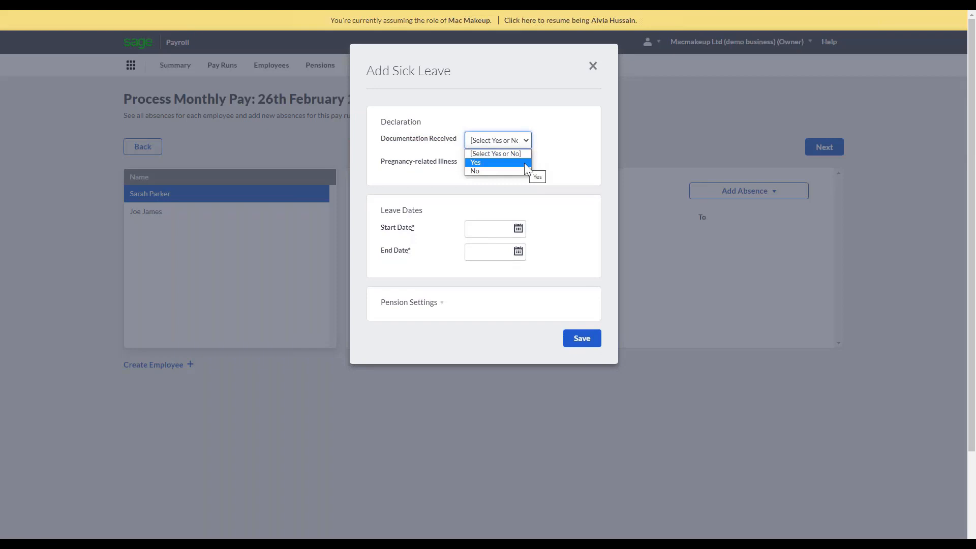
pyautogui.click(525, 163)
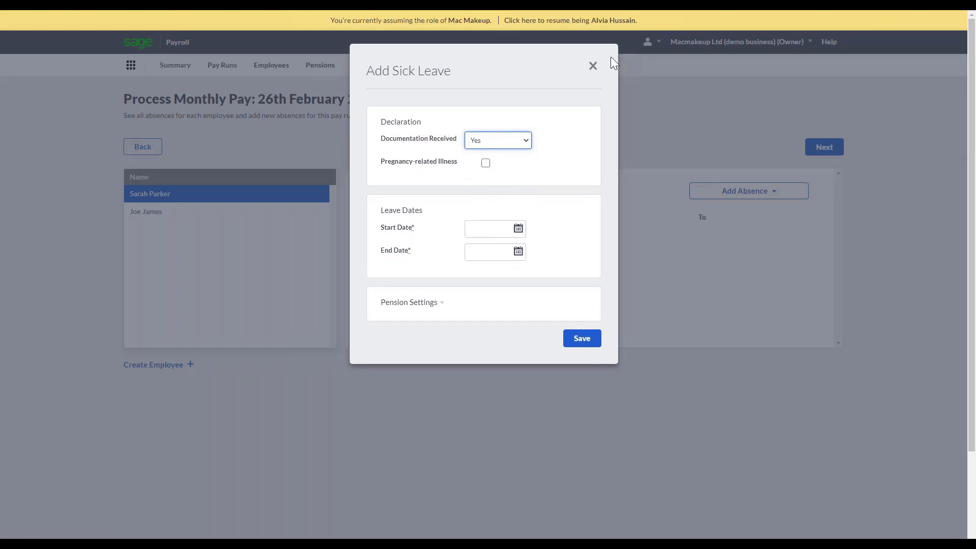
pyautogui.click(593, 67)
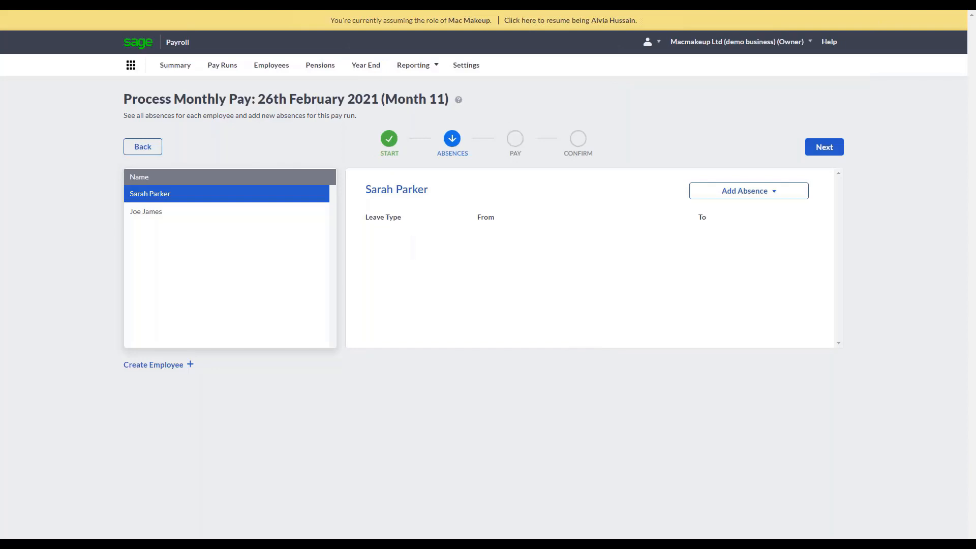
# Advance the Month 11 pay run to the pay stage and review both employees' payments and deductions.
pyautogui.click(831, 152)
pyautogui.click(743, 193)
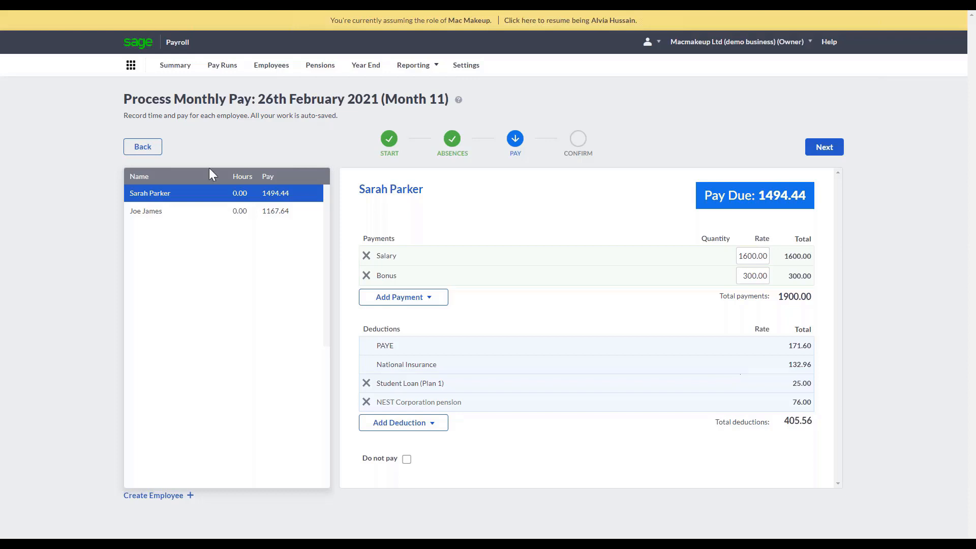
pyautogui.click(205, 218)
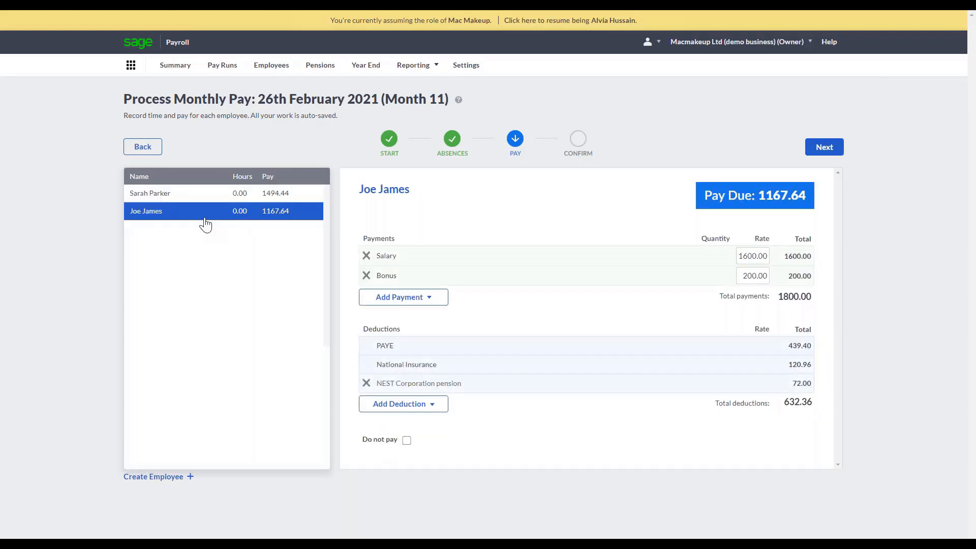
pyautogui.click(199, 193)
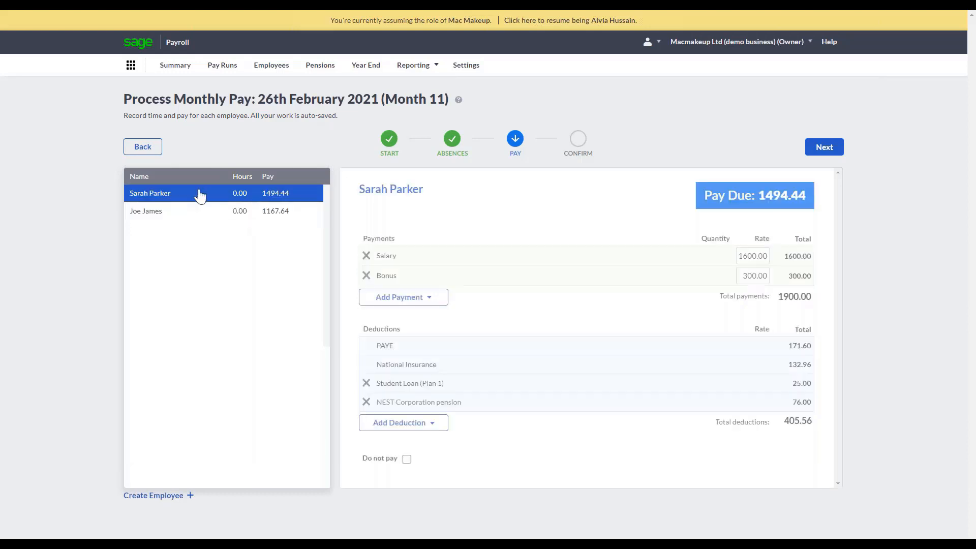
# Try out a Basic Hours payment of 16 hours at a rate of 8.25 for the first employee, and remove it.
pyautogui.click(428, 297)
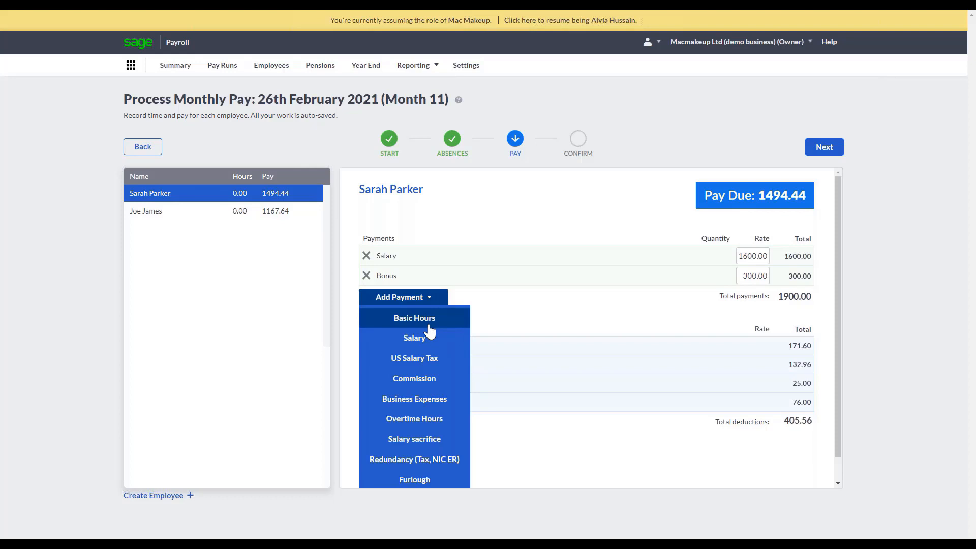
pyautogui.click(429, 325)
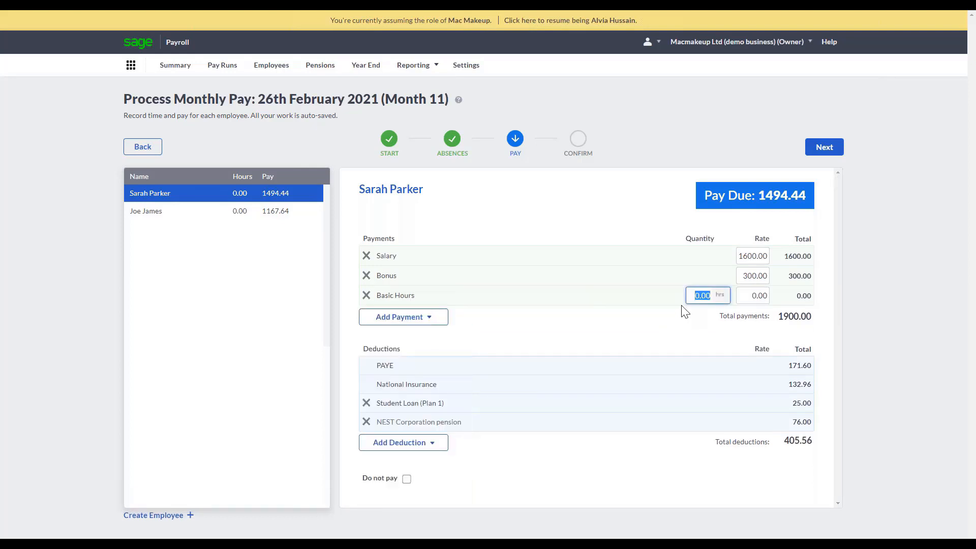
pyautogui.write('16')
pyautogui.click(751, 296)
pyautogui.write('8.25')
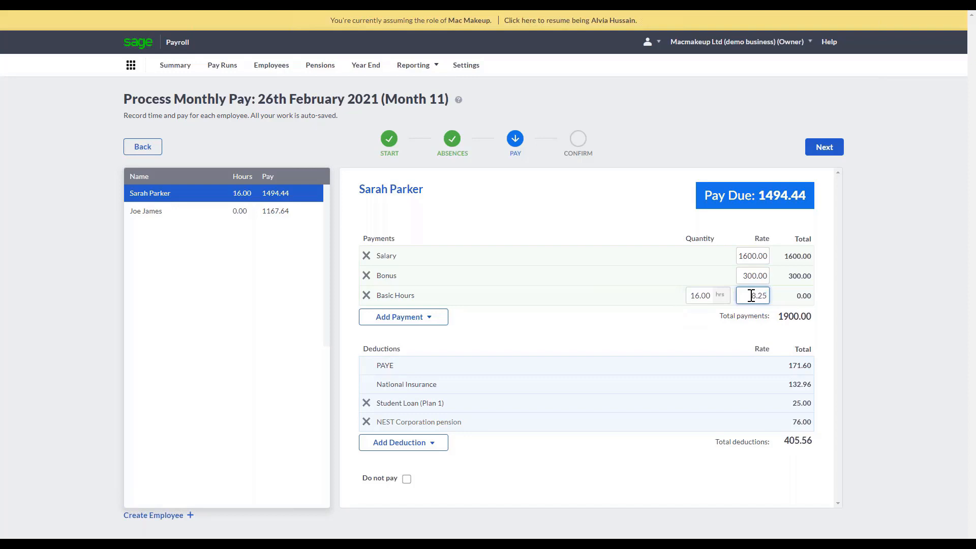
pyautogui.press('Tab')
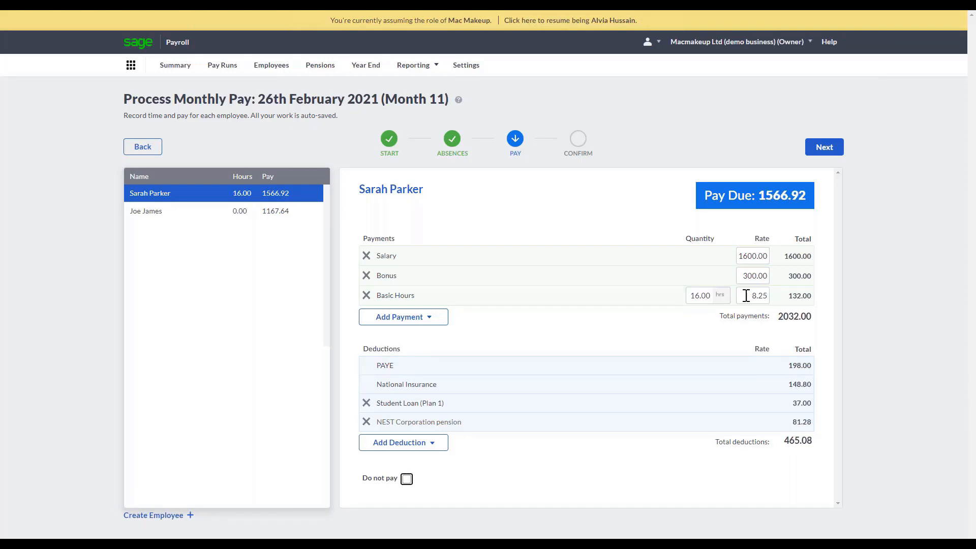
pyautogui.click(366, 296)
pyautogui.click(369, 300)
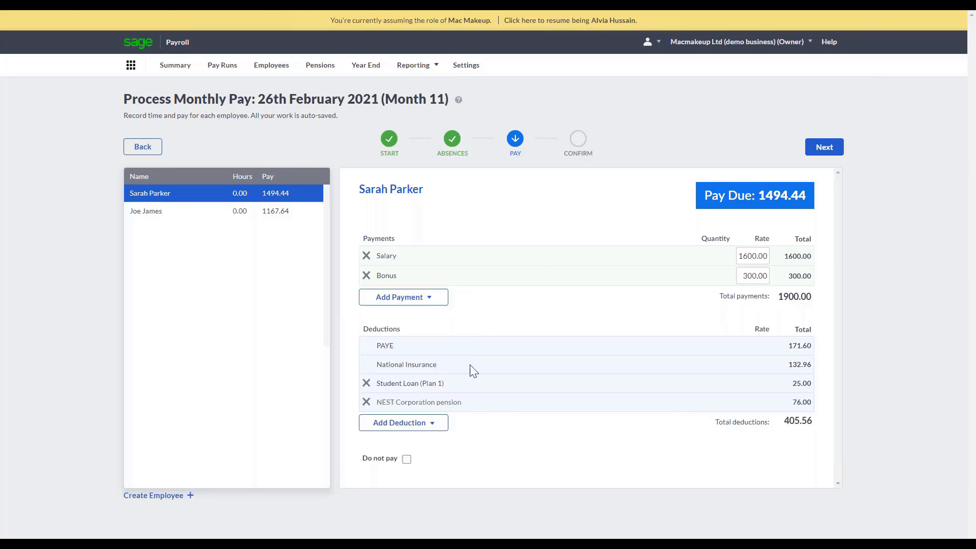
# Advance the pay run to the confirmation stage and review the detailed pay report and the first employee's payslip.
pyautogui.moveTo(419, 430)
pyautogui.click(825, 147)
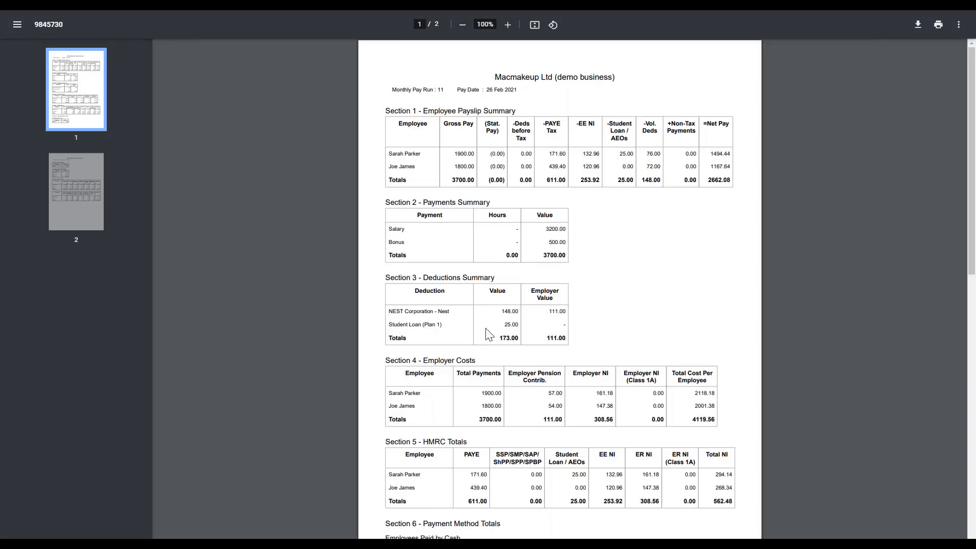
pyautogui.scroll(-2, 488, 334)
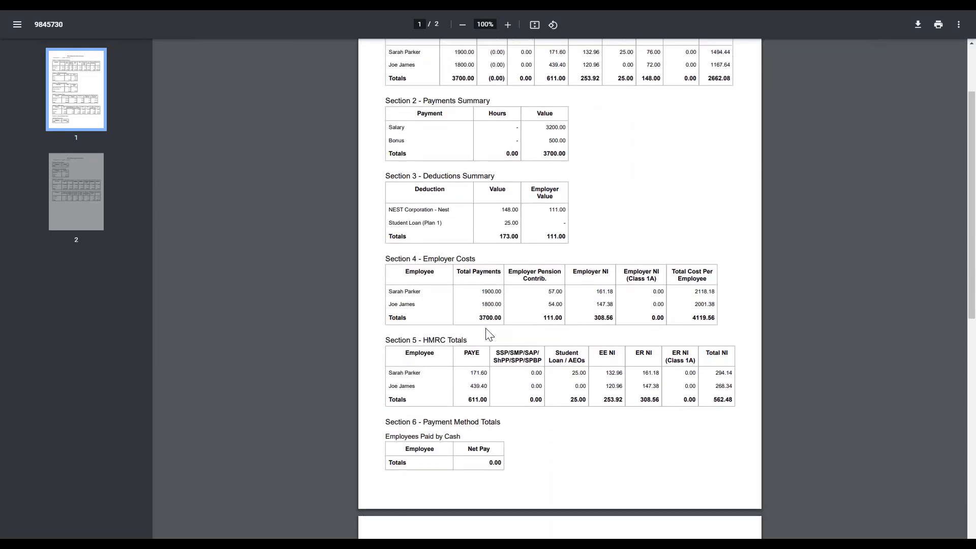
pyautogui.scroll(-7, 489, 334)
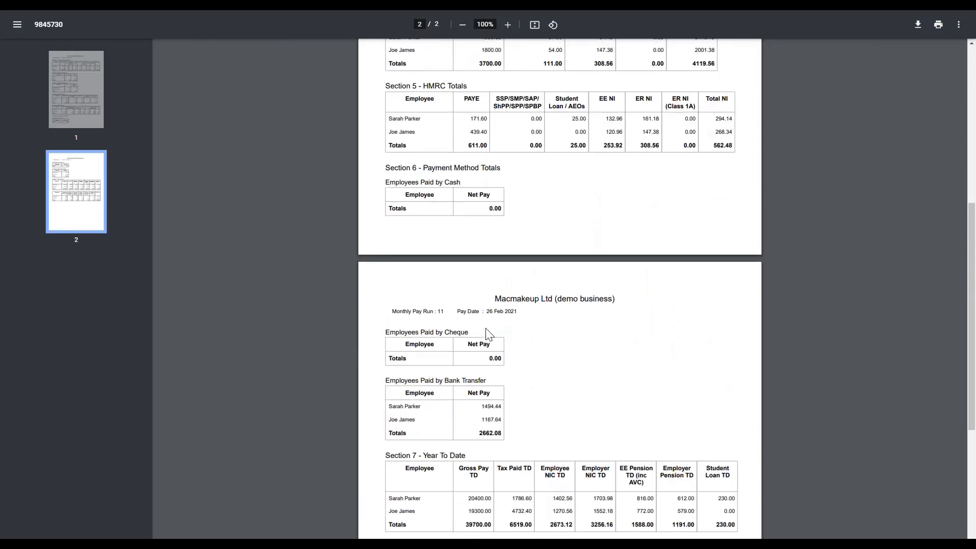
pyautogui.scroll(-3, 489, 334)
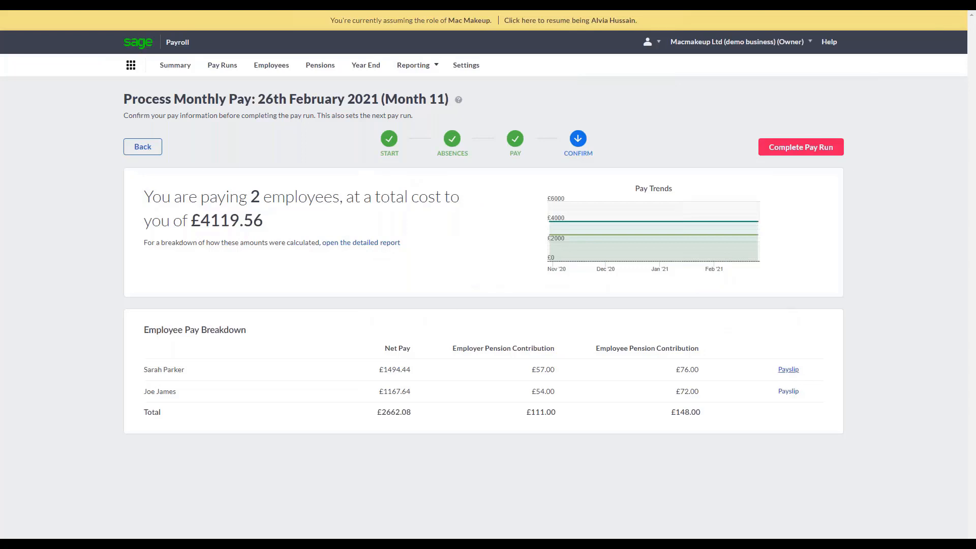
pyautogui.click(787, 370)
# Start completing the Month 11 pay run and cancel at the Government Gateway credentials without submitting.
pyautogui.click(803, 152)
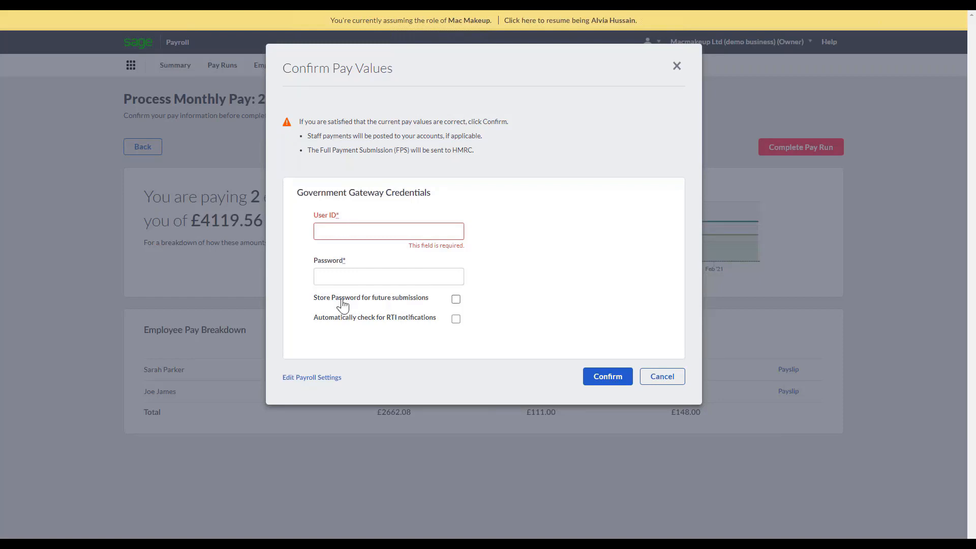
pyautogui.click(676, 66)
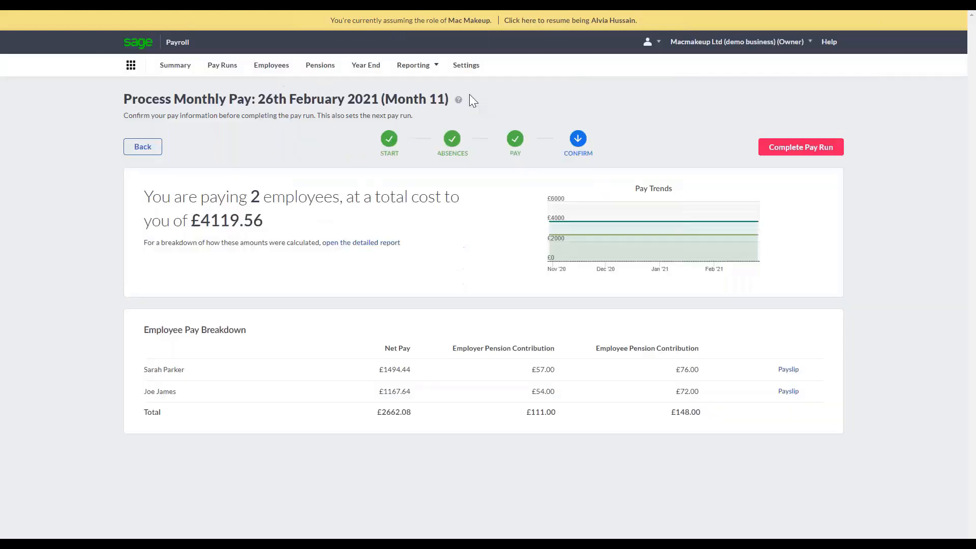
# Review the completed 29 Jan 2021 (Month 10) pay run, including its payslip export options and pension contributions report.
pyautogui.click(214, 75)
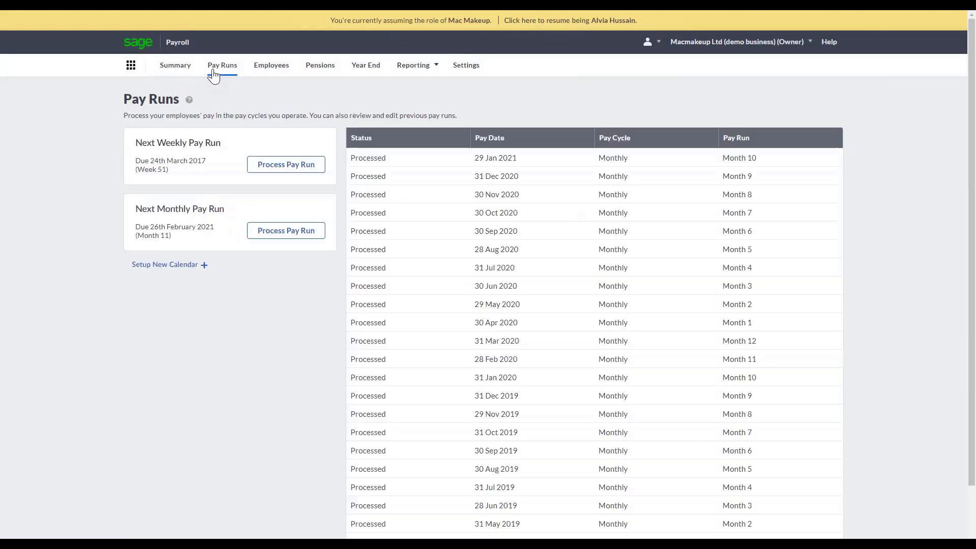
pyautogui.click(397, 160)
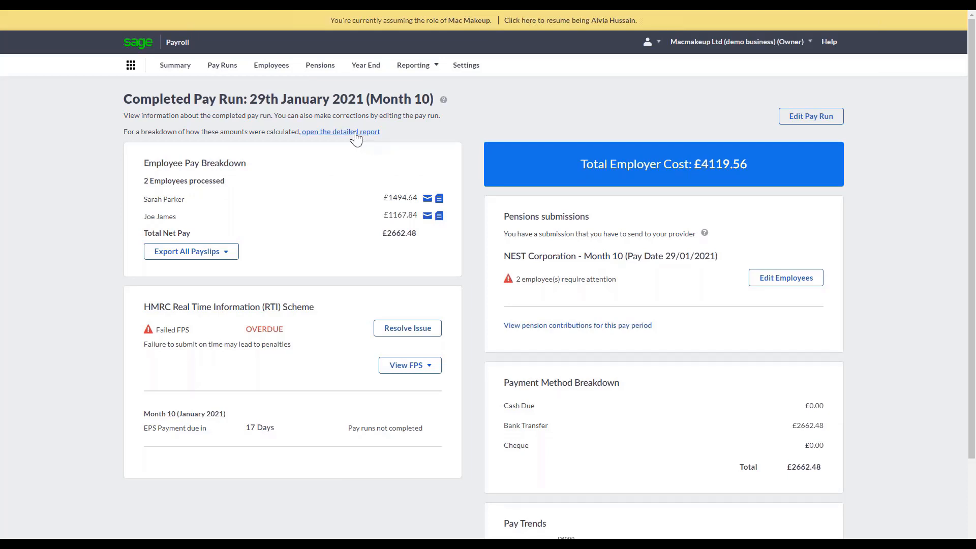
pyautogui.click(227, 257)
pyautogui.click(577, 326)
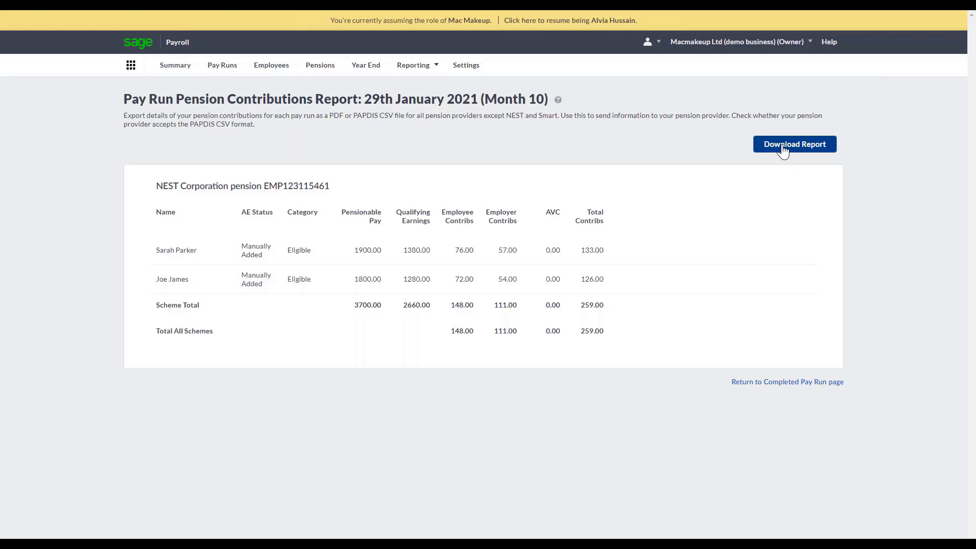
pyautogui.click(802, 383)
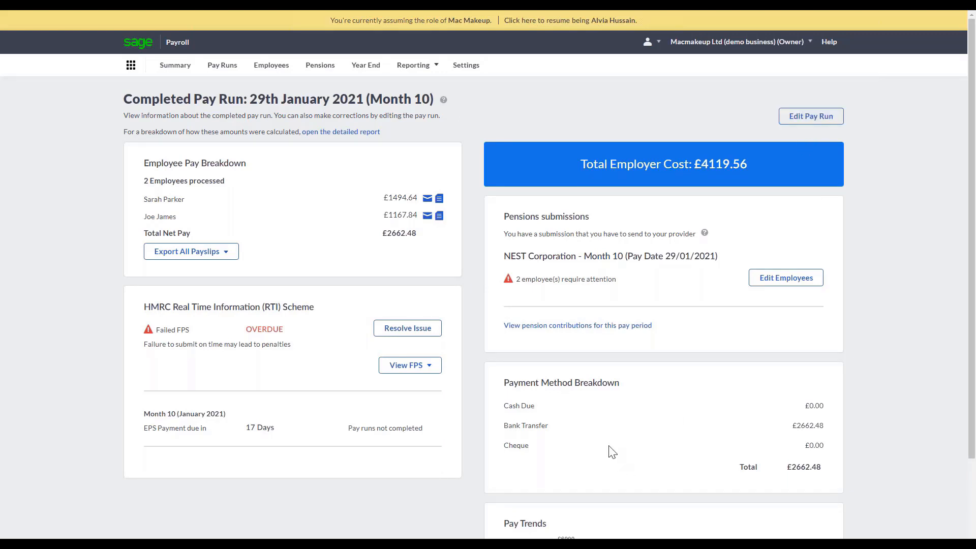
pyautogui.scroll(-2, 610, 446)
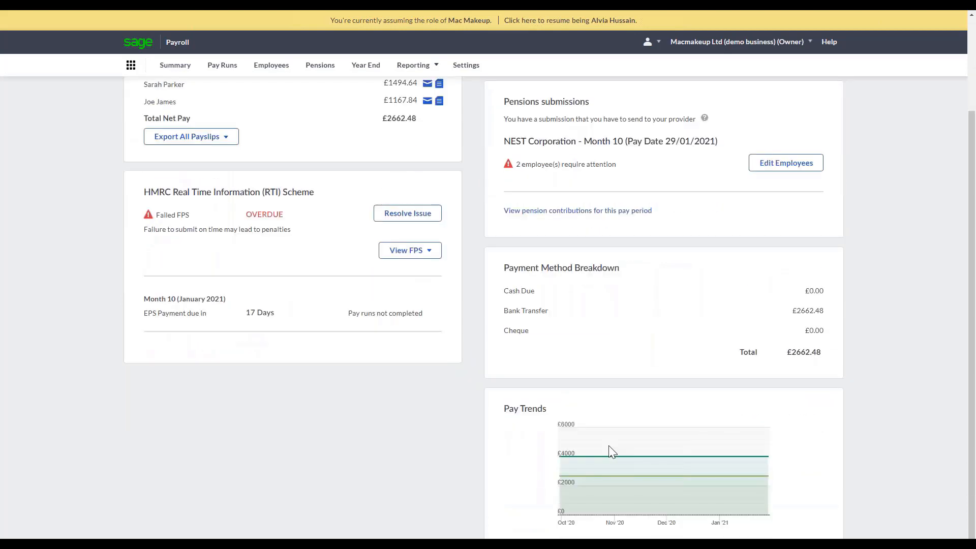
pyautogui.scroll(2, 608, 445)
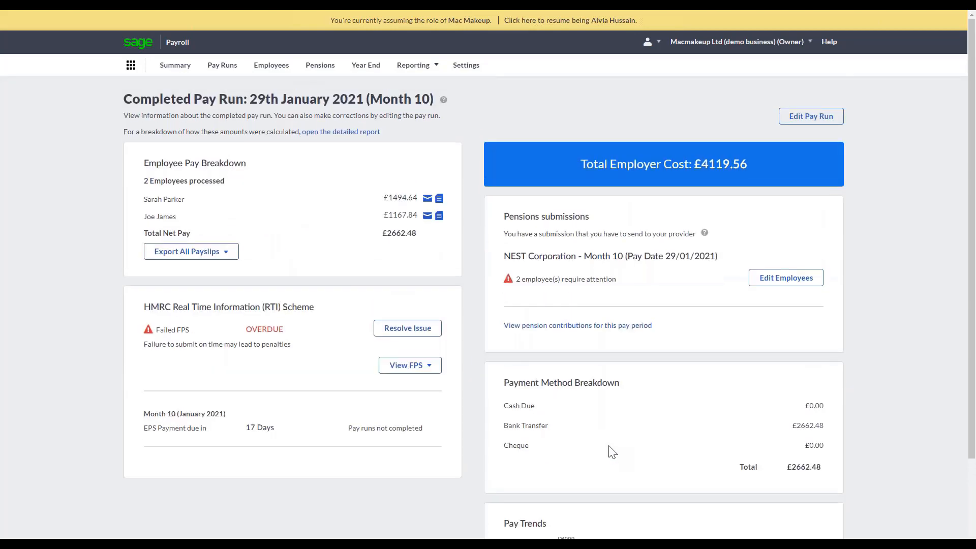
# Review the year-to-date pension contributions, the employee auto enrolment statuses and the NEST Corporation payment recording form.
pyautogui.click(326, 78)
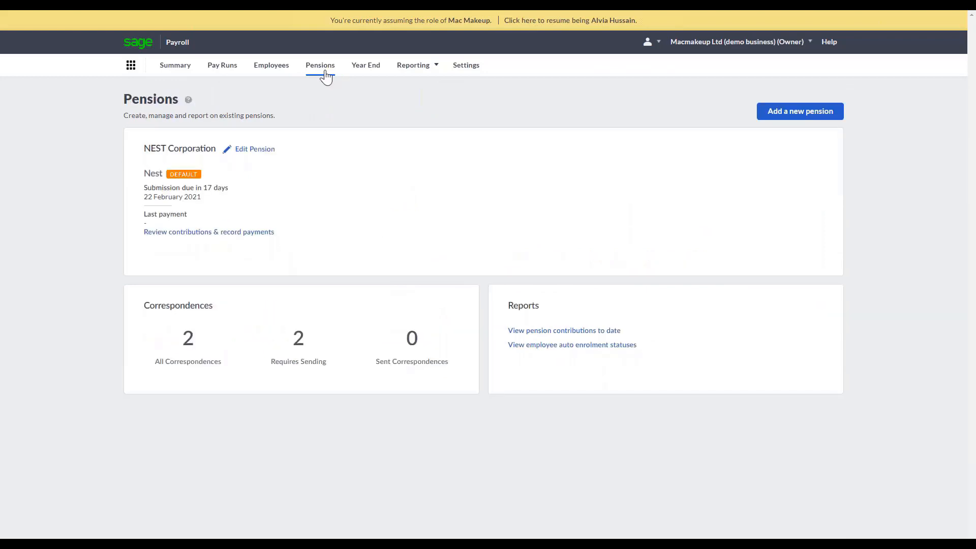
pyautogui.click(579, 331)
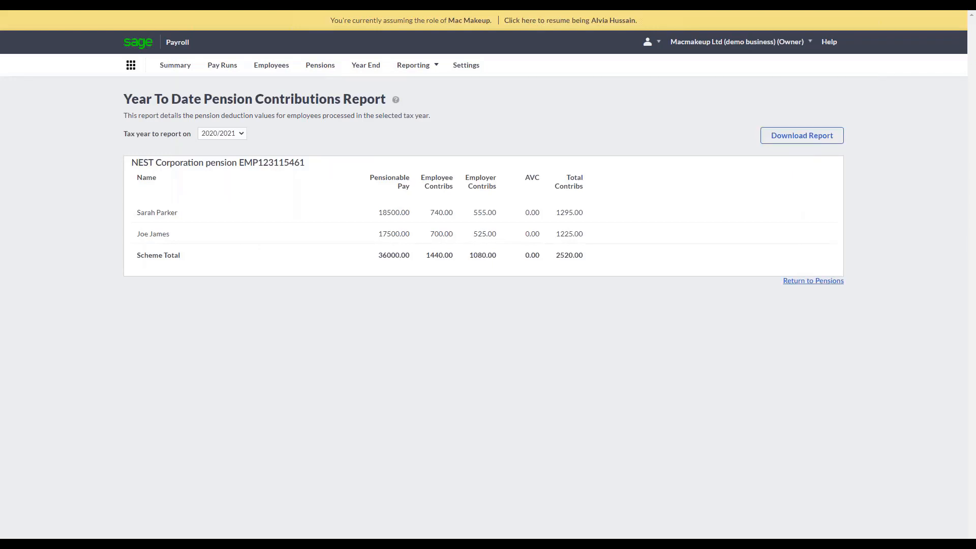
pyautogui.click(814, 281)
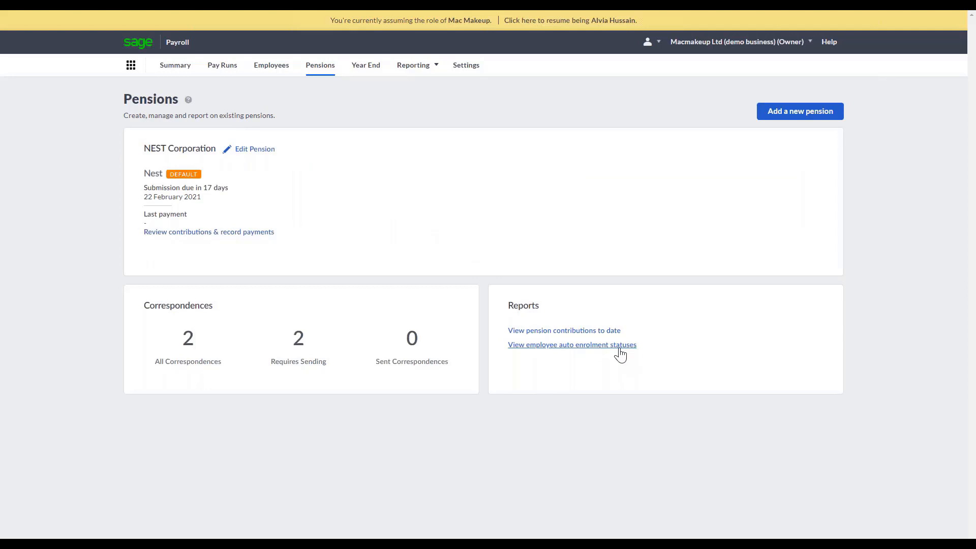
pyautogui.click(621, 346)
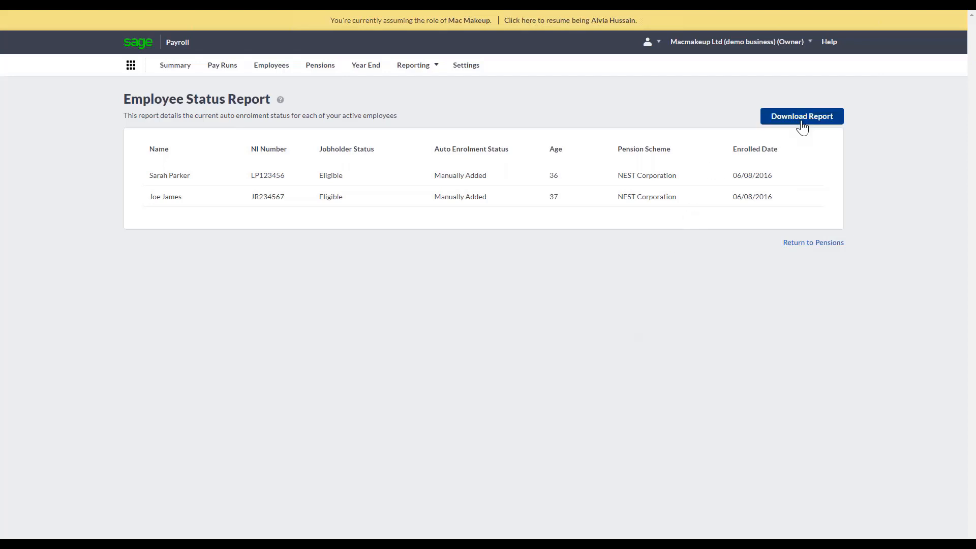
pyautogui.click(804, 243)
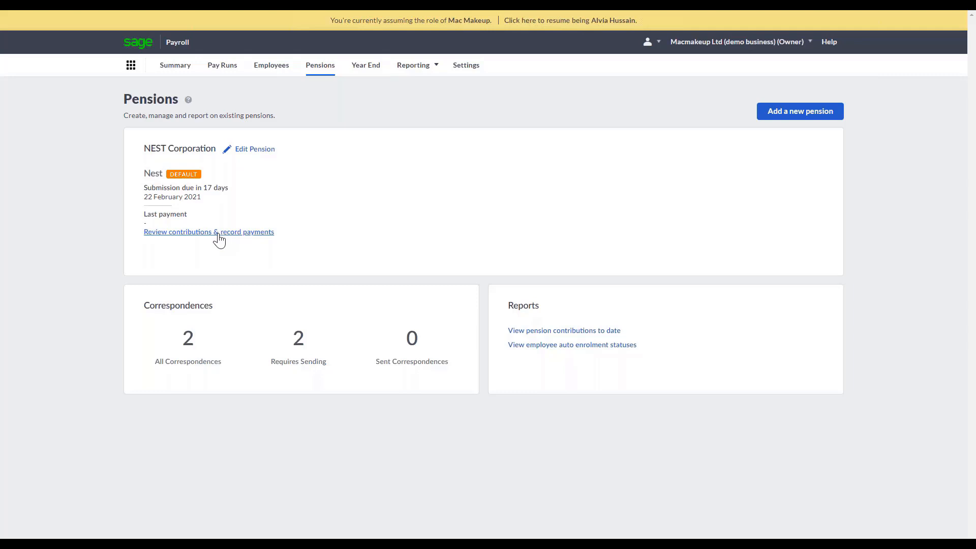
pyautogui.click(219, 233)
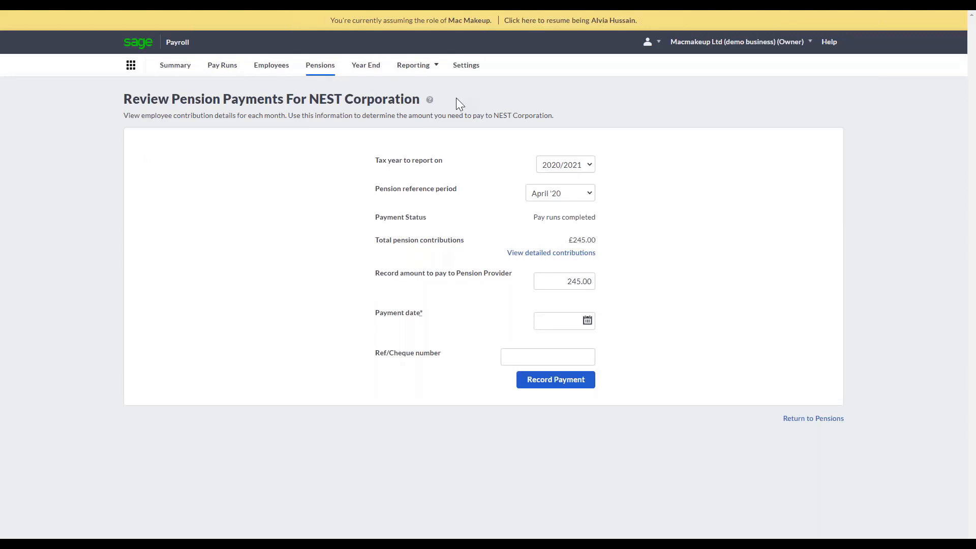
# Review the employee pay (P11) list for year end and show the year end tasks for tax year 2019/2020.
pyautogui.click(367, 67)
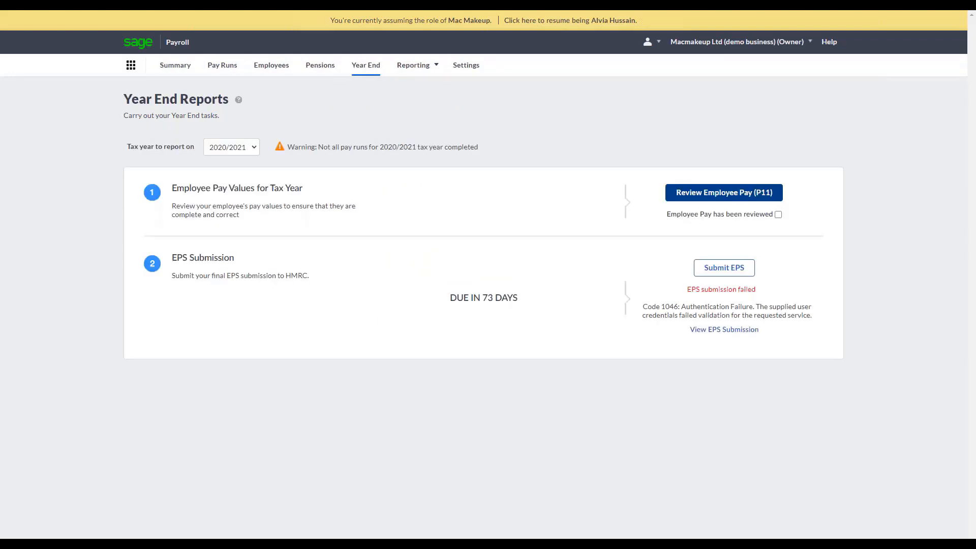
pyautogui.click(699, 198)
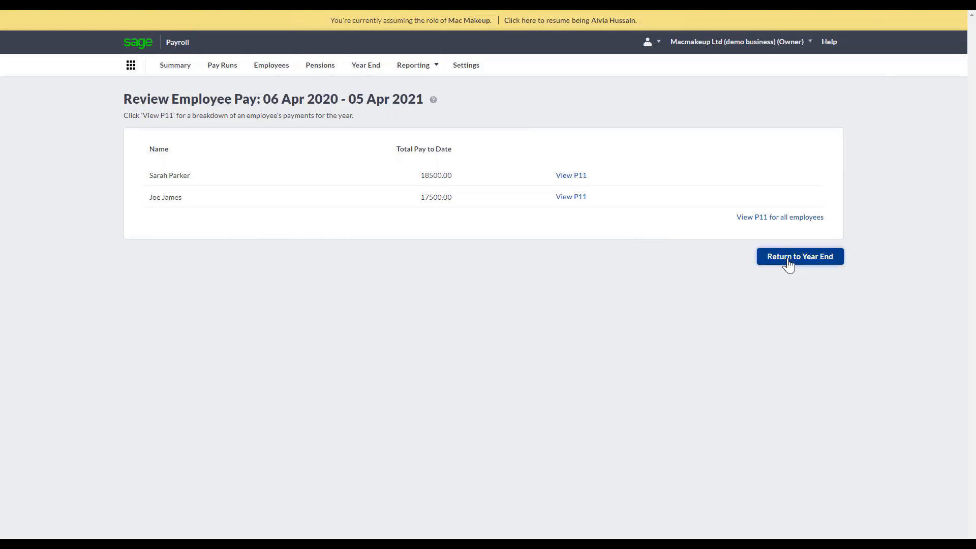
pyautogui.click(786, 262)
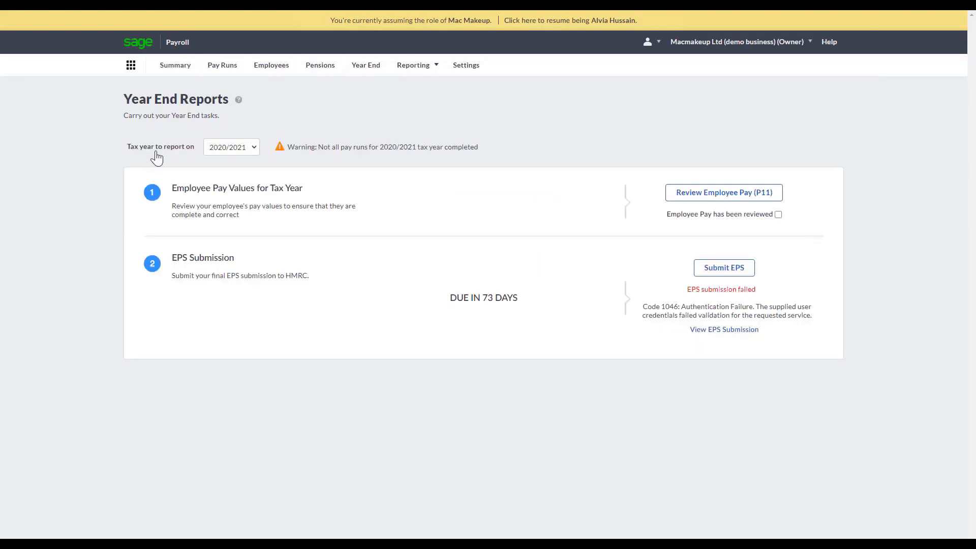
pyautogui.click(218, 146)
pyautogui.click(228, 169)
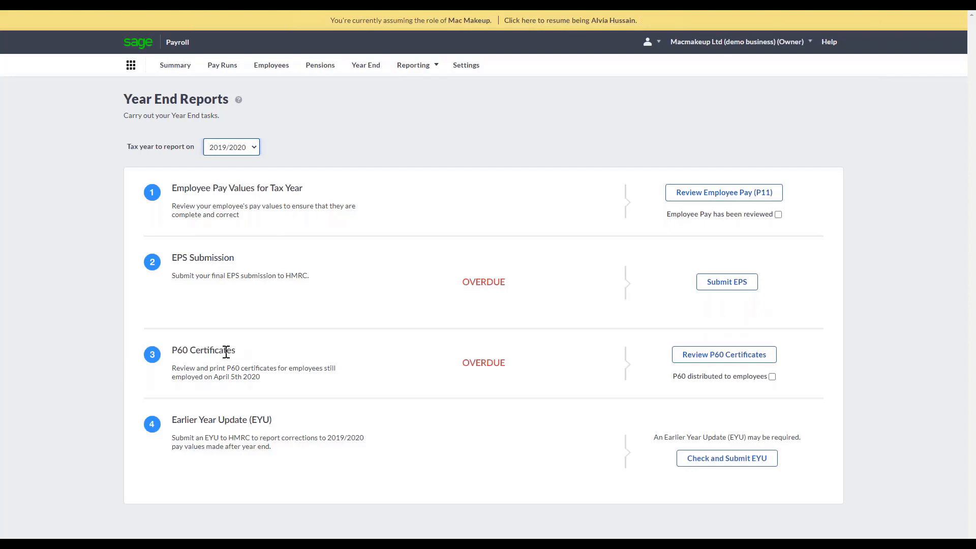
# Generate the Average Earnings and Working Hours report from 01/01/2021 to 06/02/2021 and show its export formats.
pyautogui.click(418, 67)
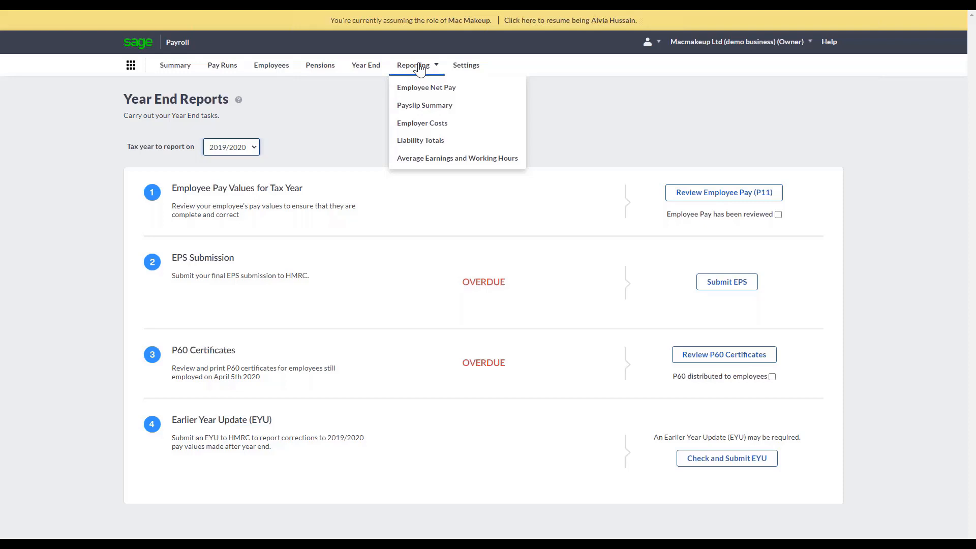
pyautogui.click(428, 160)
pyautogui.click(222, 141)
pyautogui.click(173, 161)
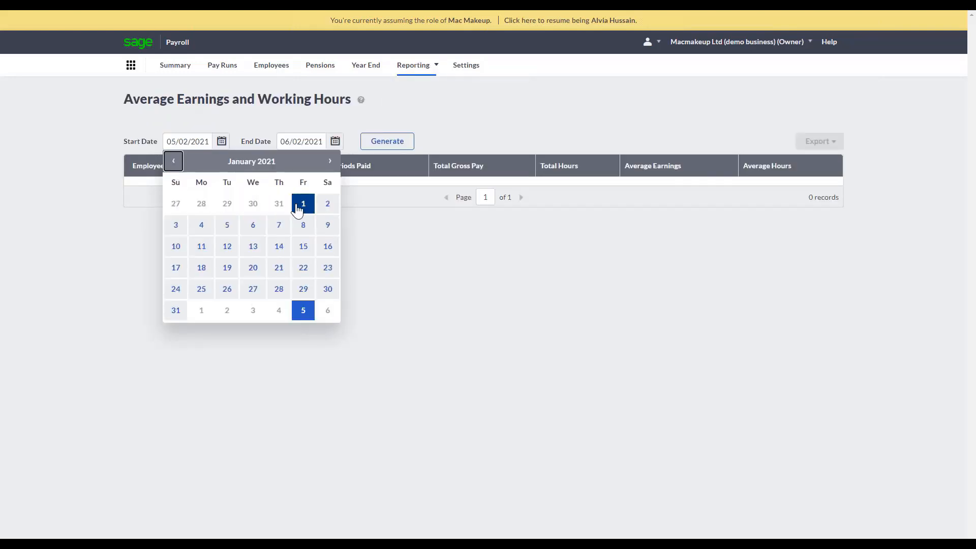
pyautogui.click(303, 204)
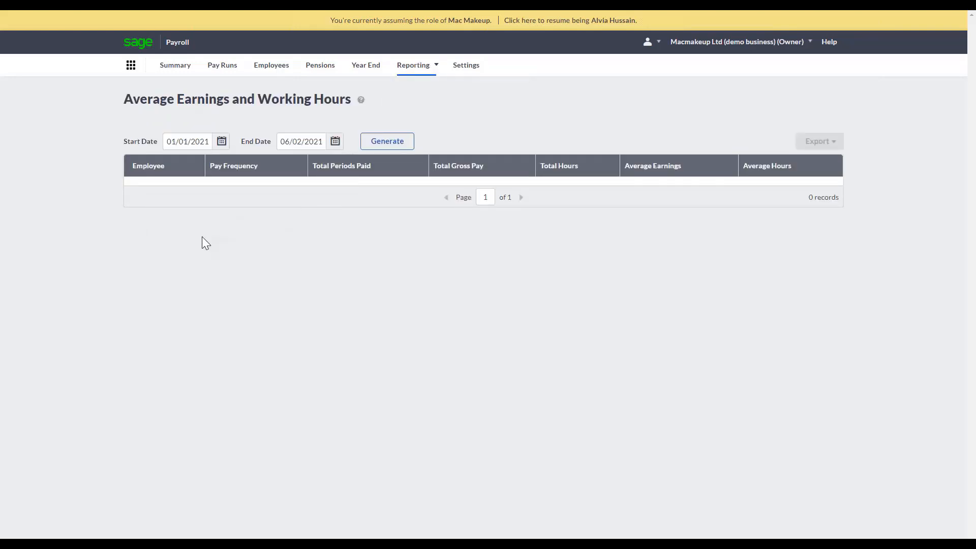
pyautogui.click(385, 145)
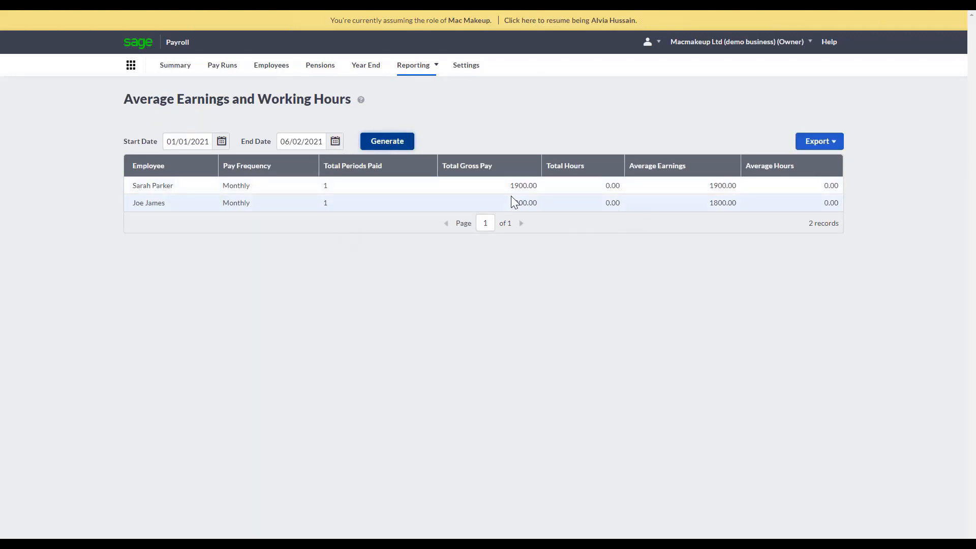
pyautogui.click(819, 142)
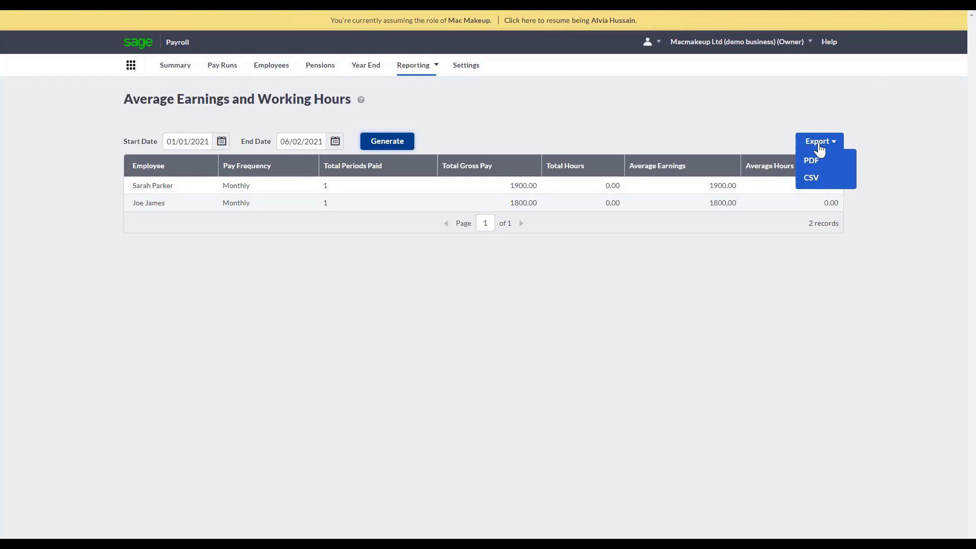
# Generate the Employee Net Pay report for tax year 2020/2021, Monthly frequency, Month 7, and show its export options.
pyautogui.click(829, 159)
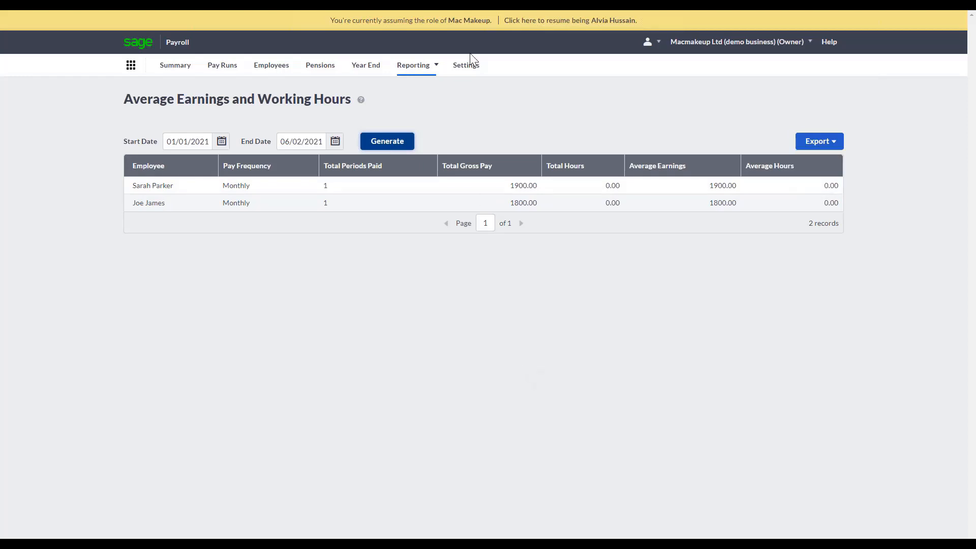
pyautogui.click(422, 65)
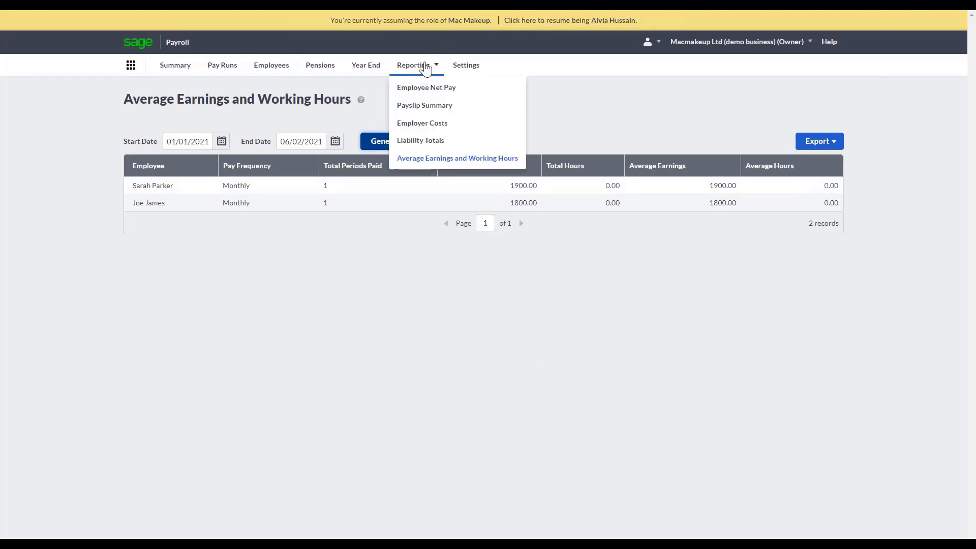
pyautogui.click(427, 95)
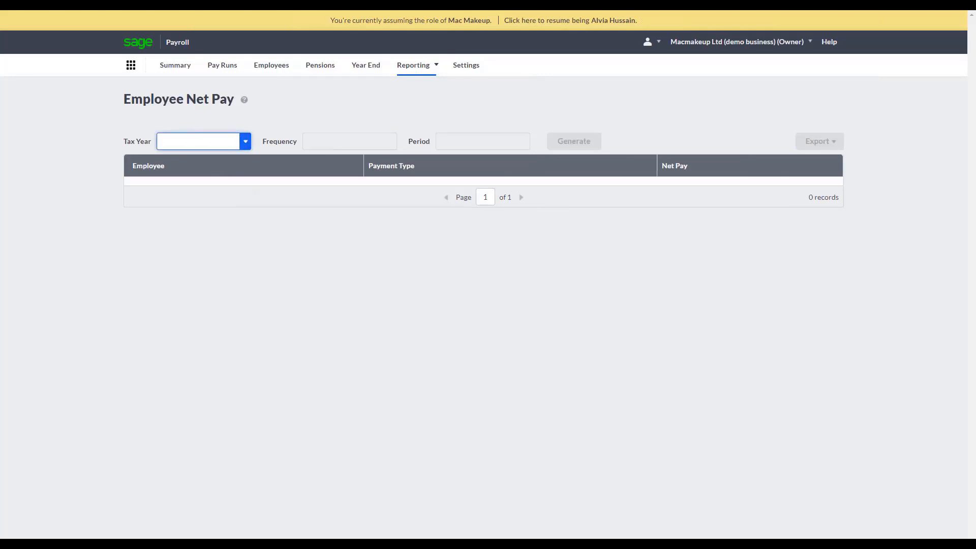
pyautogui.click(239, 143)
pyautogui.click(225, 160)
pyautogui.click(322, 141)
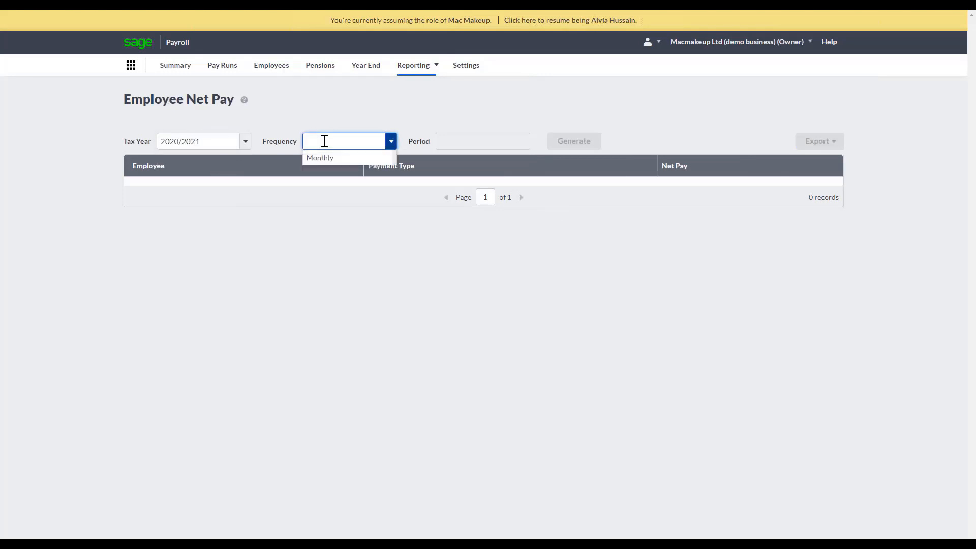
pyautogui.click(320, 158)
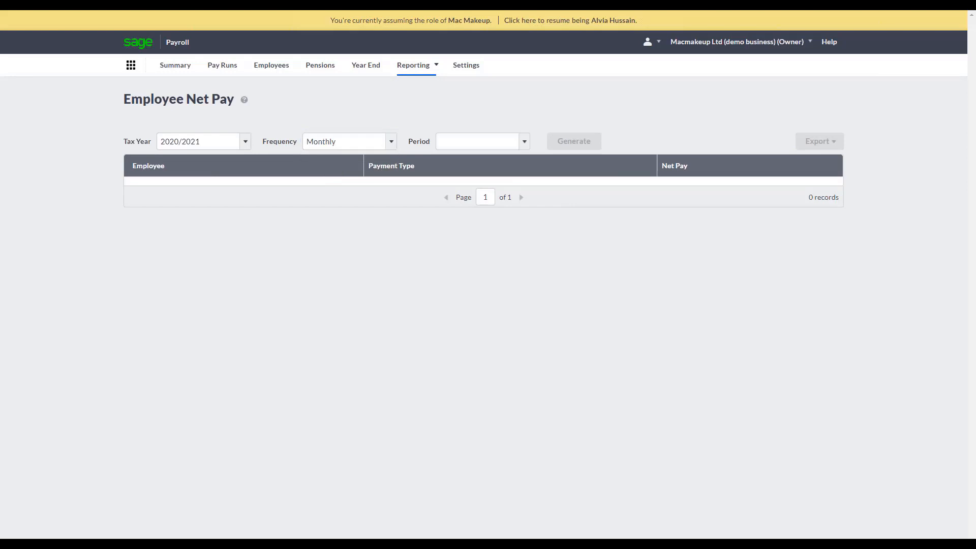
pyautogui.click(480, 141)
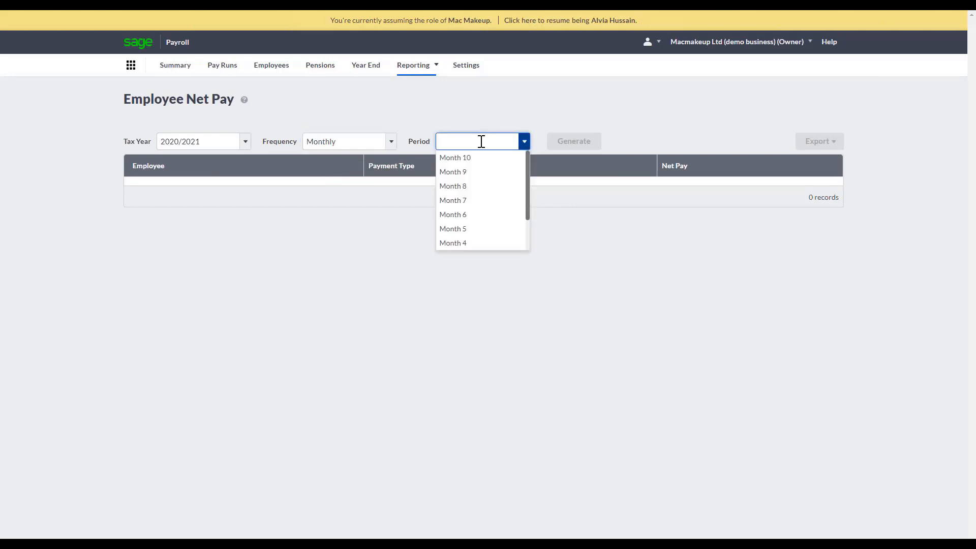
pyautogui.click(471, 210)
pyautogui.click(573, 142)
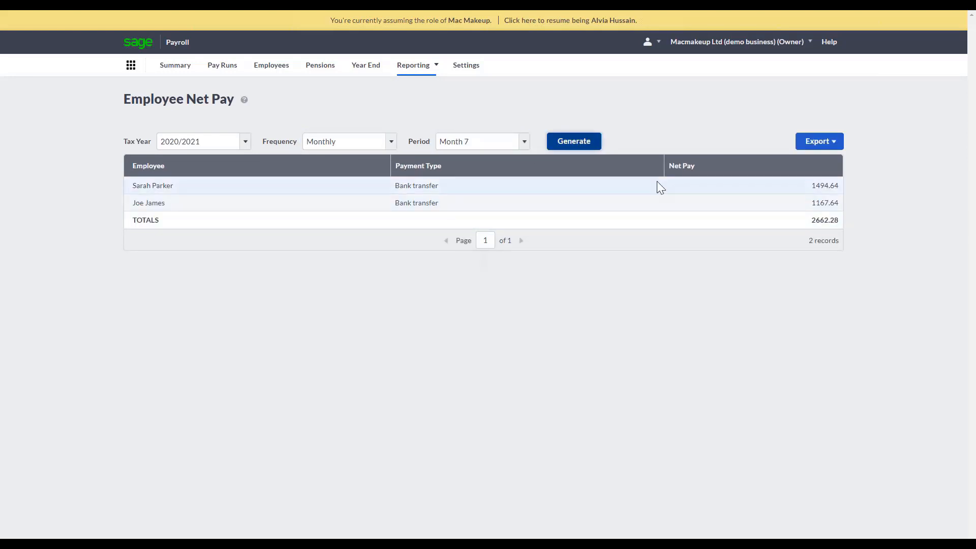
pyautogui.click(830, 143)
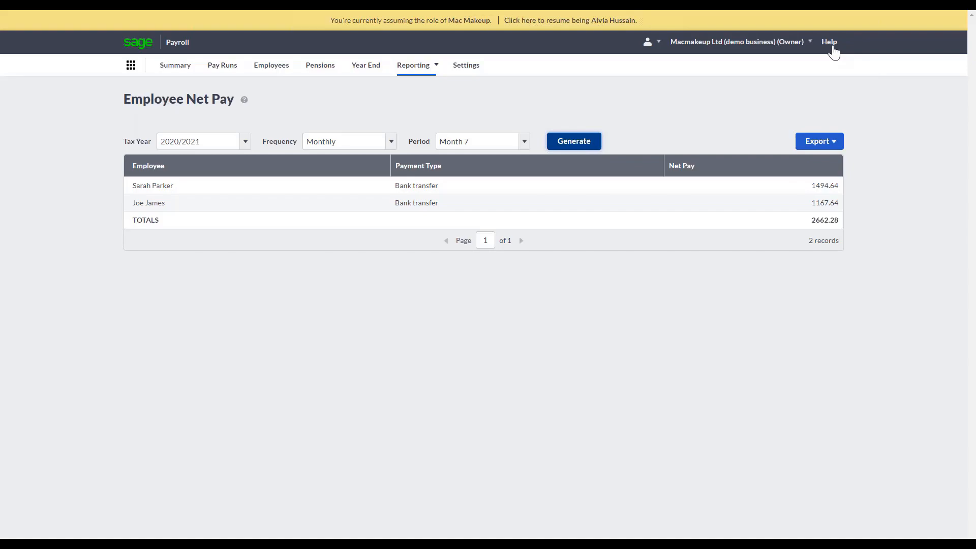
# Look up the help article "Set up your payroll for reporting to HMRC" in the Submissions setup guidance.
pyautogui.click(832, 44)
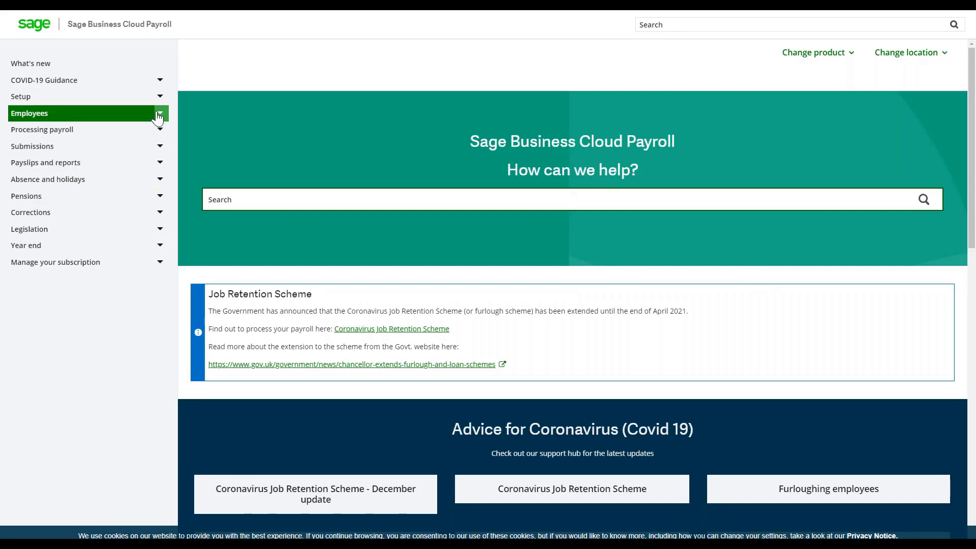
pyautogui.click(149, 148)
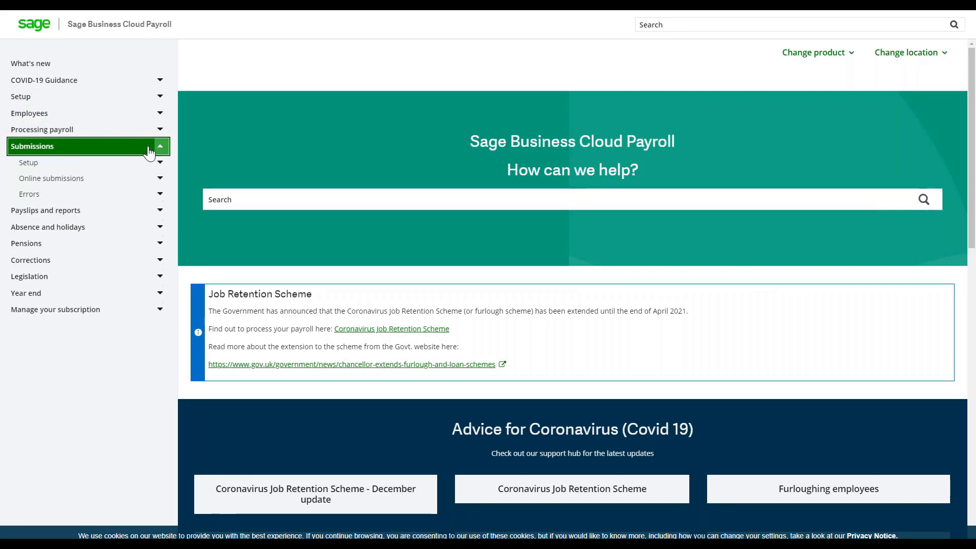
pyautogui.click(88, 167)
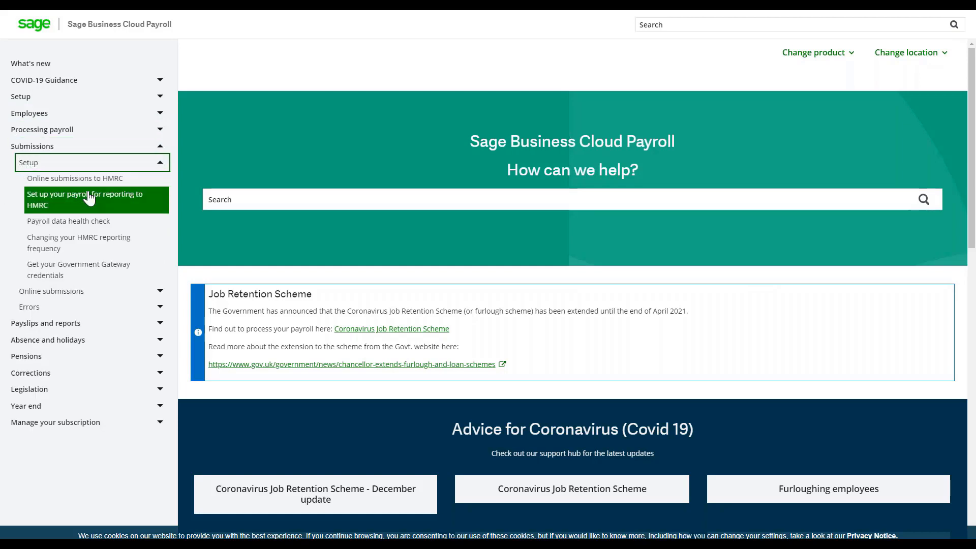
pyautogui.click(89, 198)
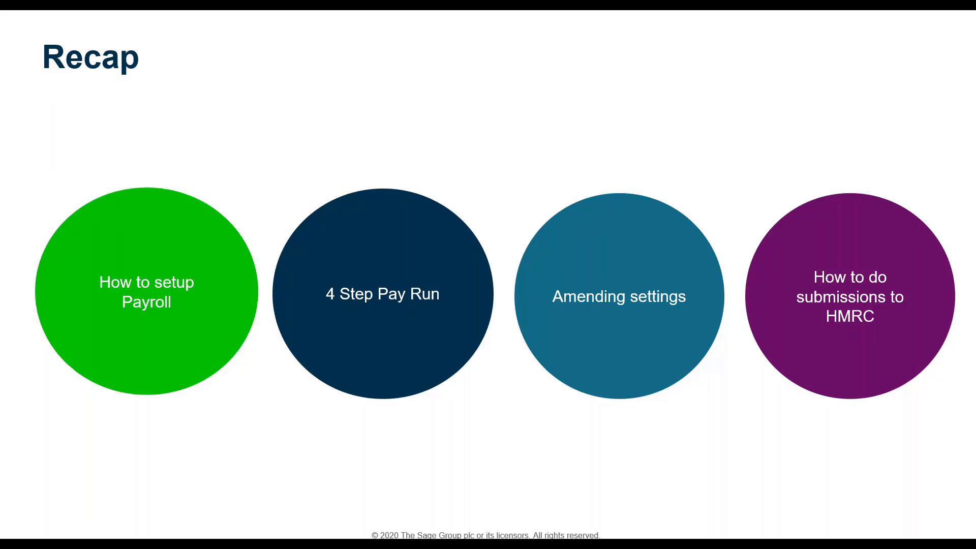
pyautogui.press('Right')
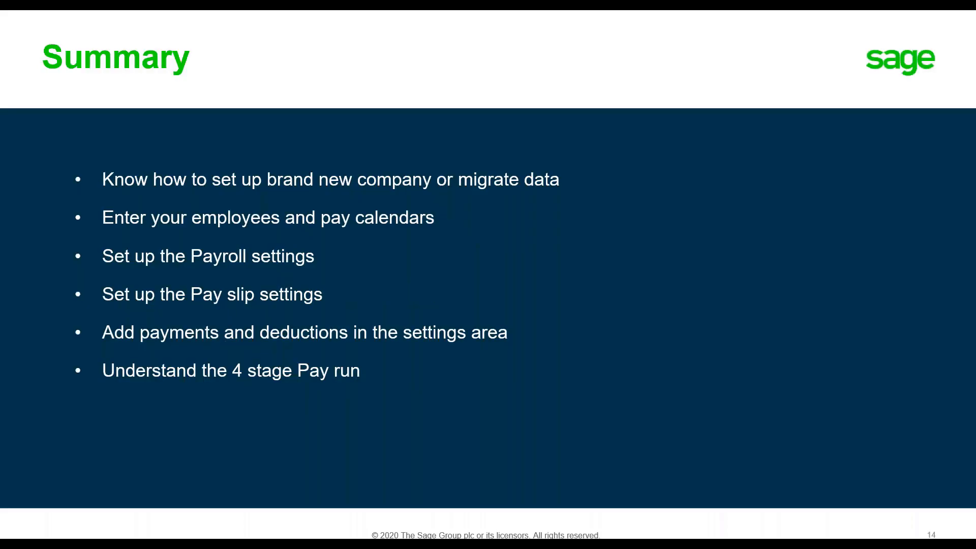